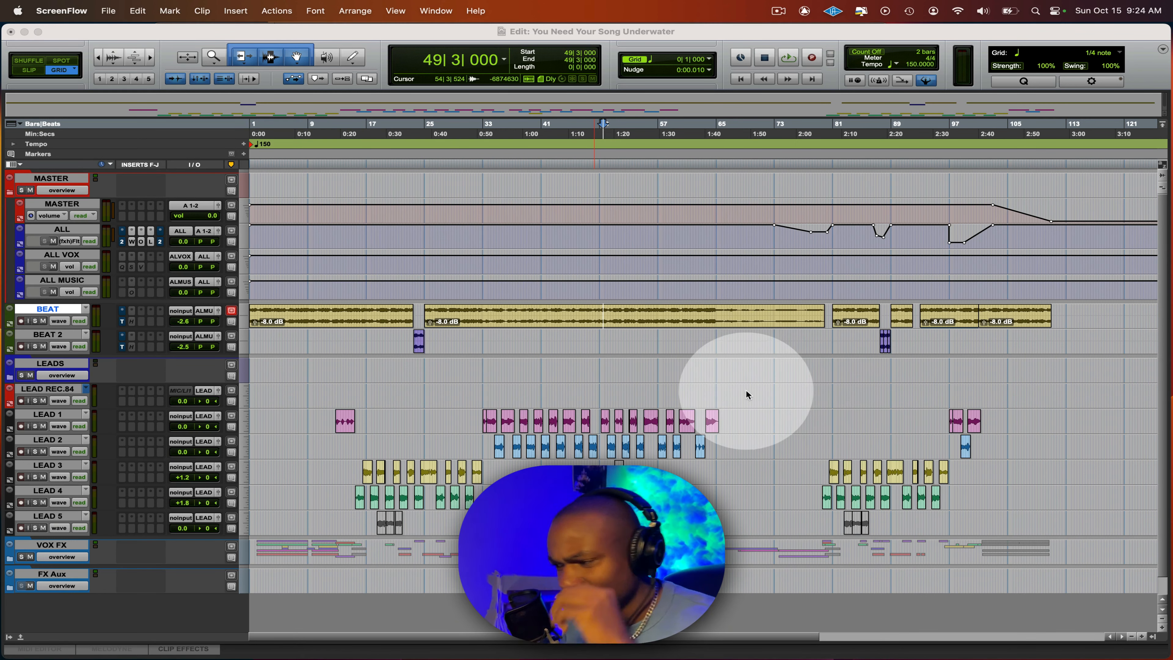
# Step: Play back the song from bar 73 into the closing section and stop playback
pyautogui.click(825, 369)
pyautogui.click(774, 366)
pyautogui.press('space')
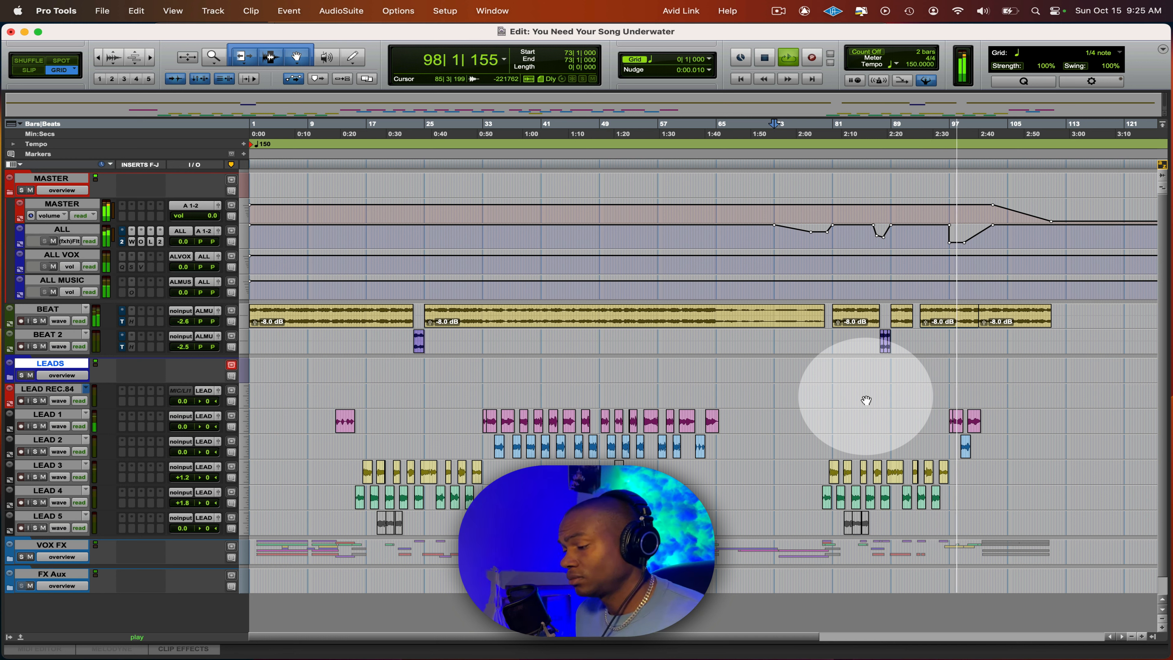
pyautogui.press('space')
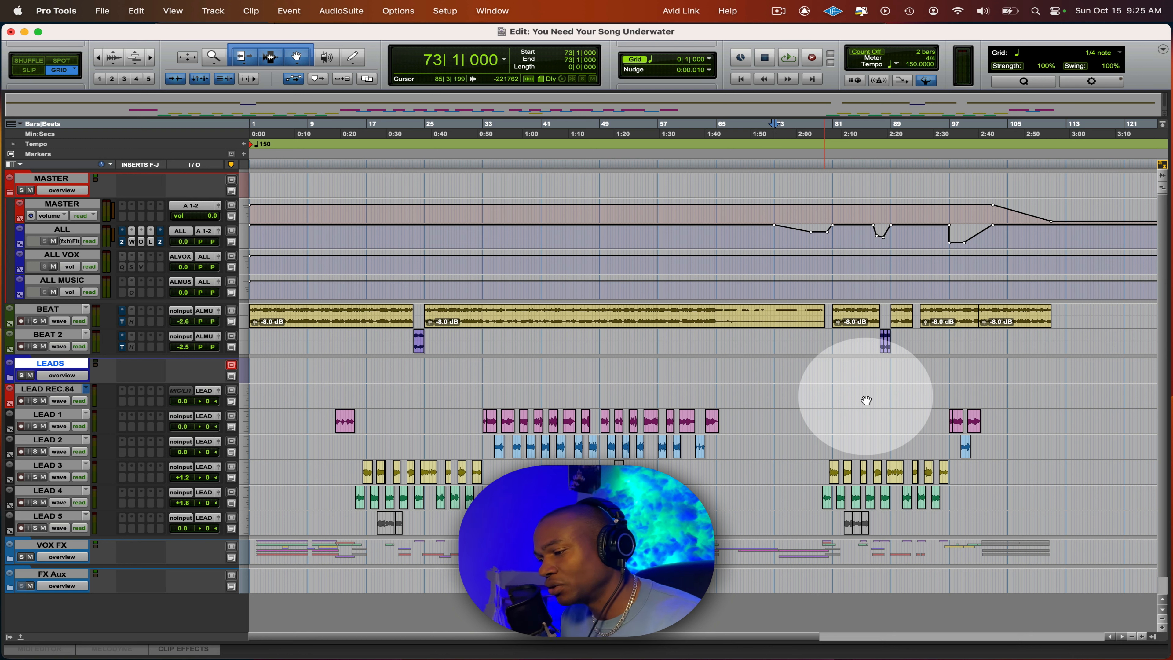
# Step: Highlight the timeline range from bar 12 to bar 40, followed by the range from 76|3 to 105|1
pyautogui.moveTo(329, 395); pyautogui.dragTo(539, 395)
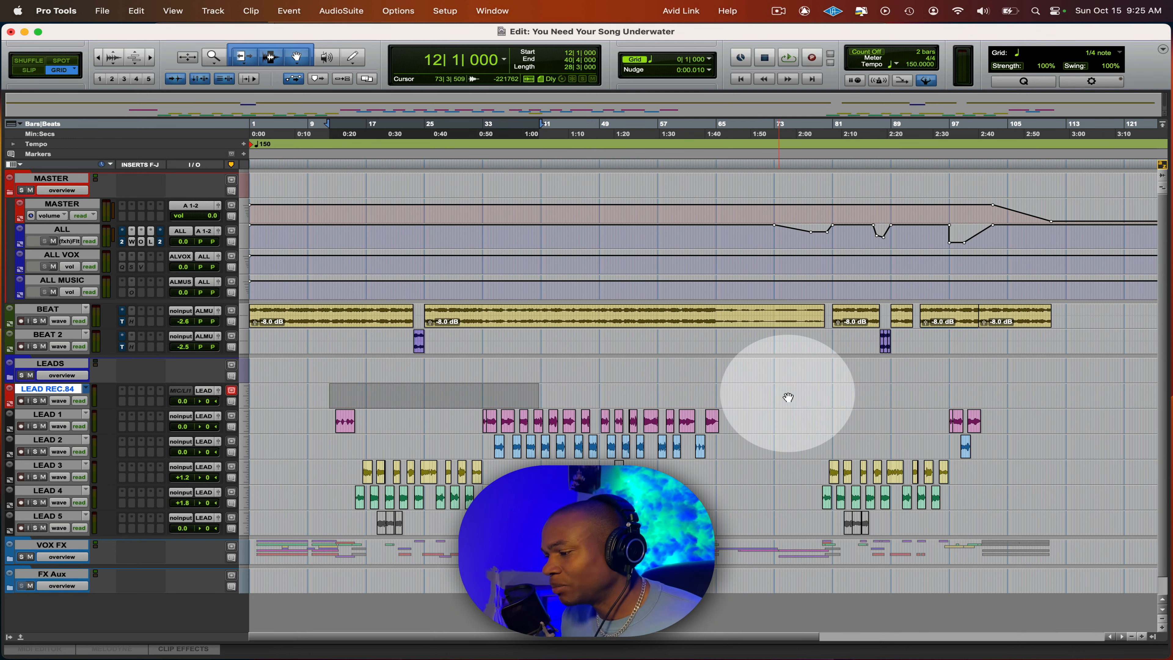
pyautogui.moveTo(799, 390); pyautogui.dragTo(1008, 394)
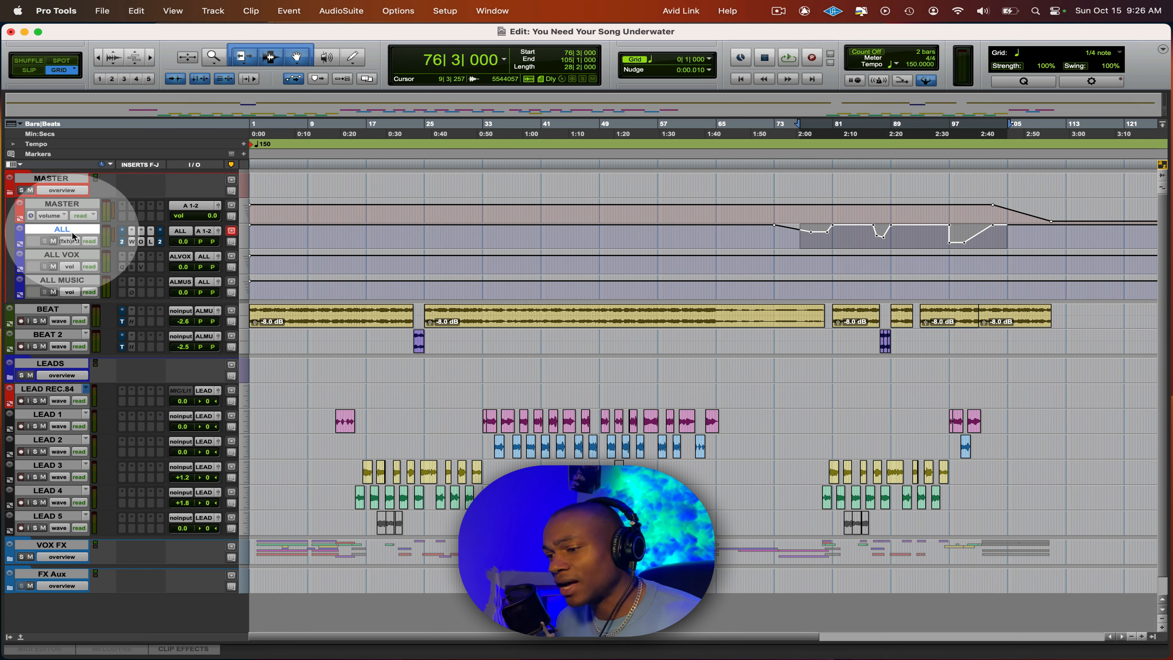
# Step: Enlarge the ALL track until its inserts down to Doubler2 are readable, and view its OneKnob Filter and Lo-Fi plug-ins
pyautogui.click(61, 229)
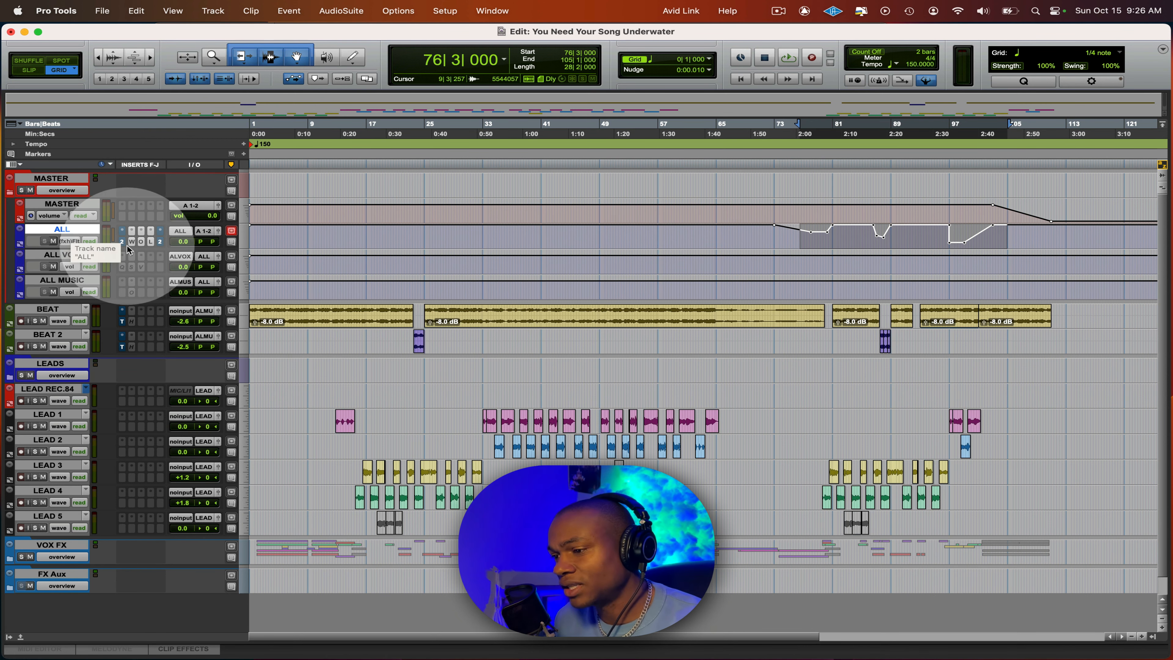
pyautogui.moveTo(132, 250); pyautogui.dragTo(132, 274)
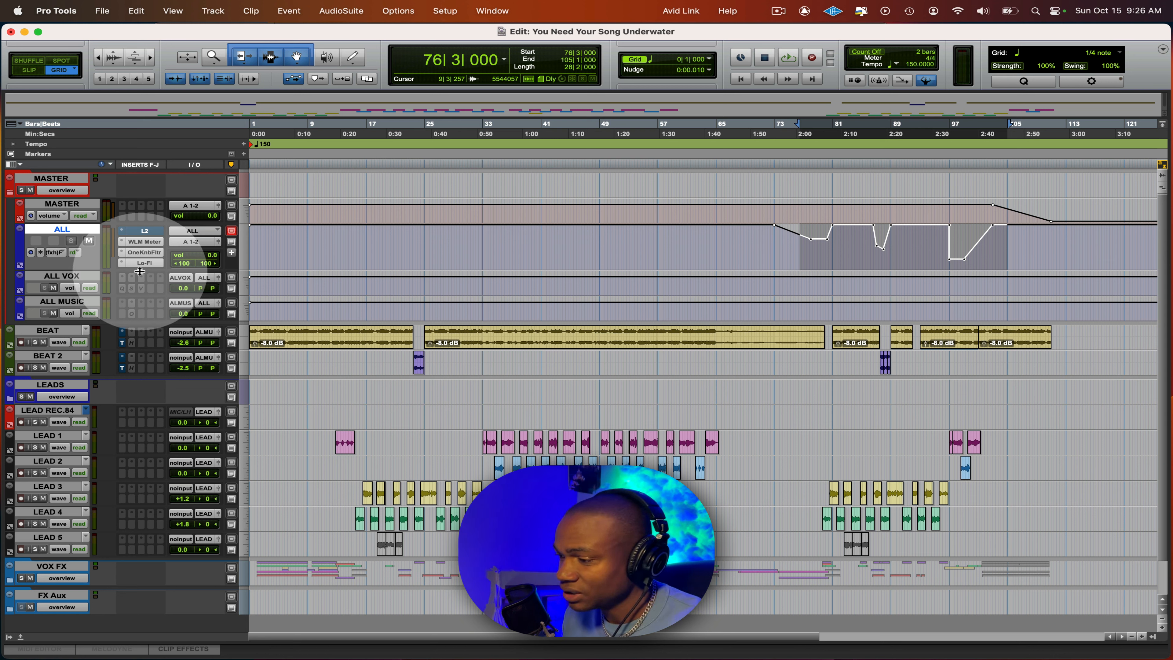
pyautogui.click(144, 252)
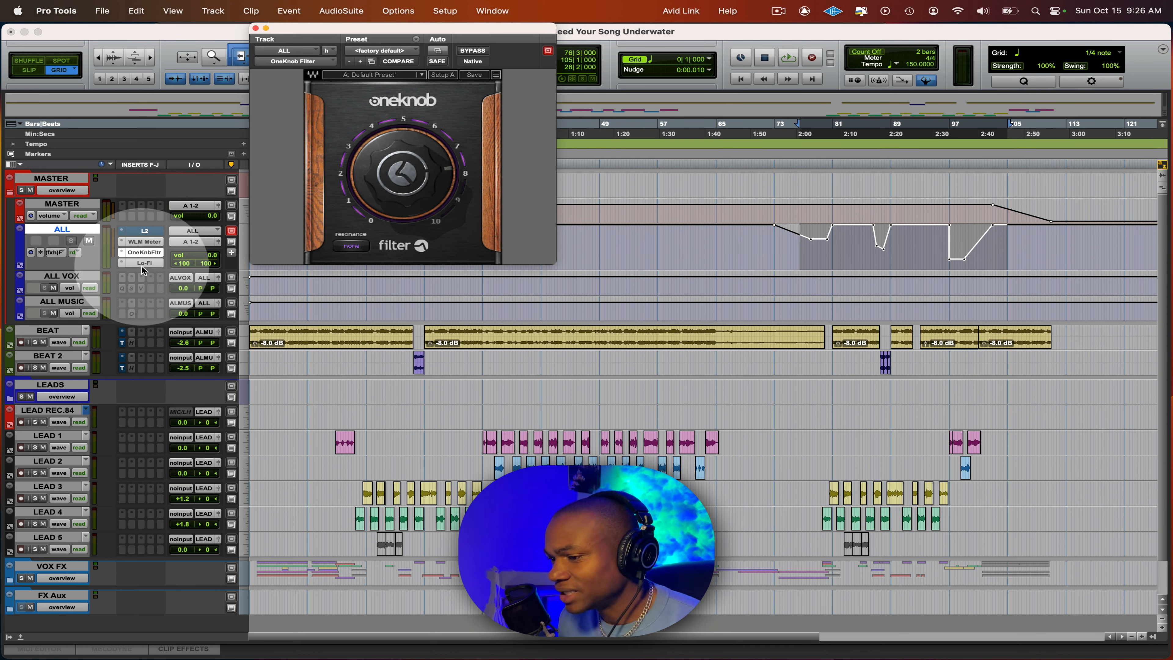
pyautogui.click(143, 263)
pyautogui.moveTo(398, 28); pyautogui.dragTo(389, 29)
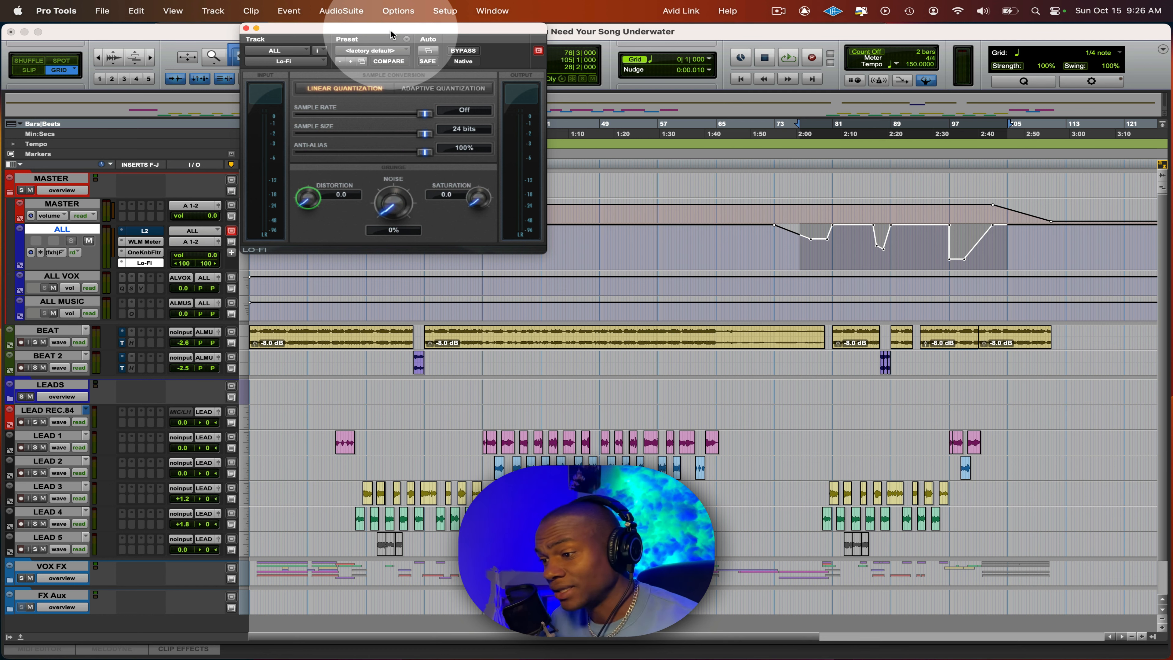
pyautogui.click(154, 274)
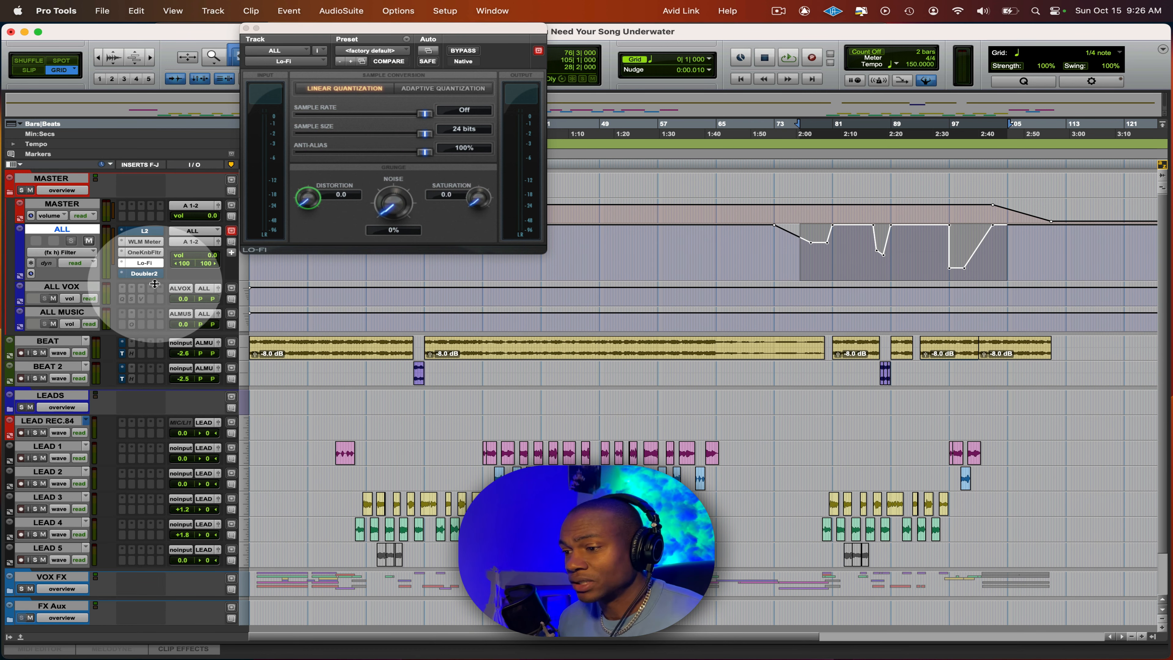
pyautogui.moveTo(155, 268); pyautogui.dragTo(151, 279)
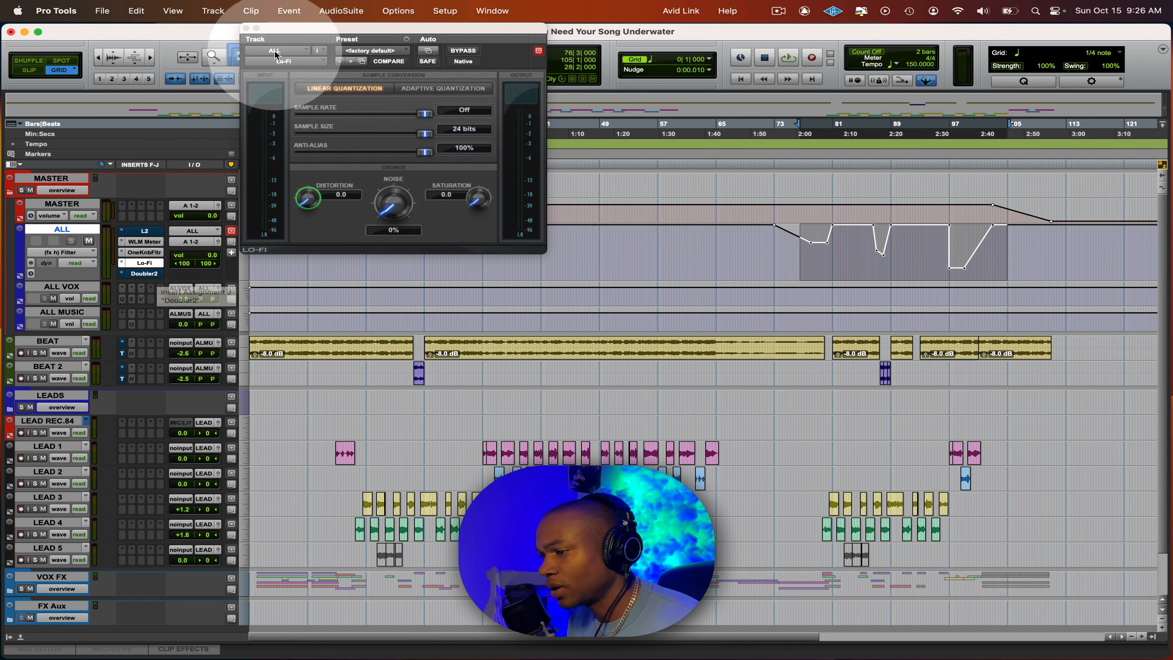
# Step: Inspect the OneKnob Filter's automatable parameters in the Plug-In Automation dialog and leave it without adding Resonance
pyautogui.click(246, 28)
pyautogui.click(144, 252)
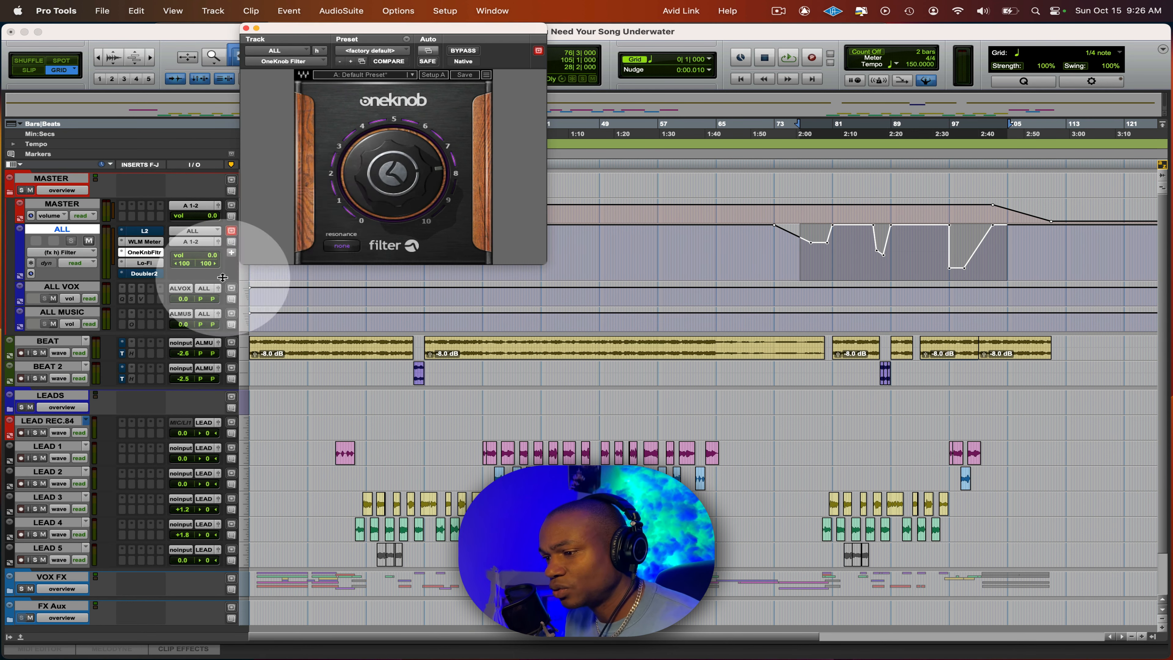
pyautogui.press('ctrl+alt+super')
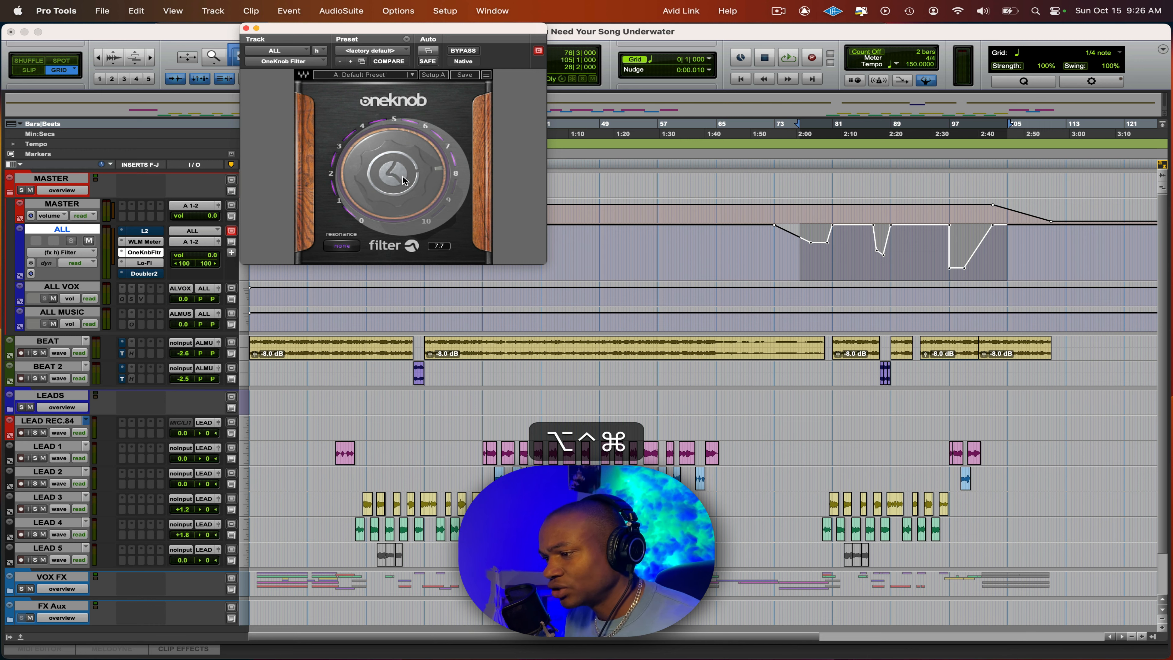
pyautogui.keyDown('ctrl'); pyautogui.keyDown('alt'); pyautogui.keyDown('super'); pyautogui.click(403, 181); pyautogui.keyUp('super'); pyautogui.keyUp('alt'); pyautogui.keyUp('ctrl')
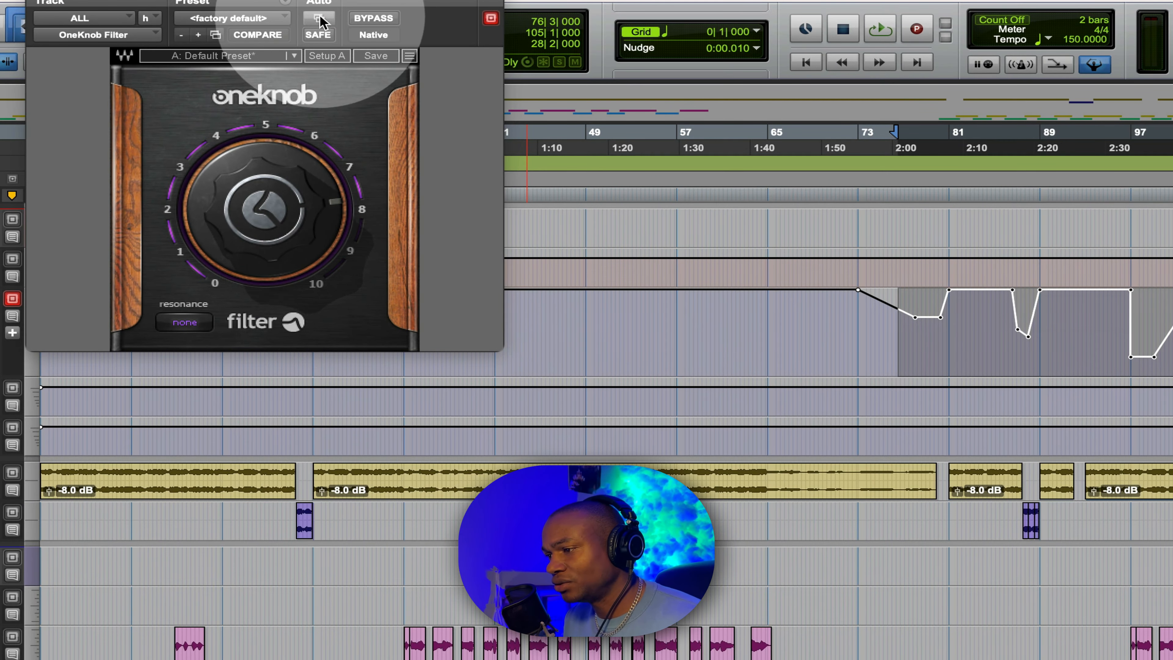
pyautogui.click(405, 46)
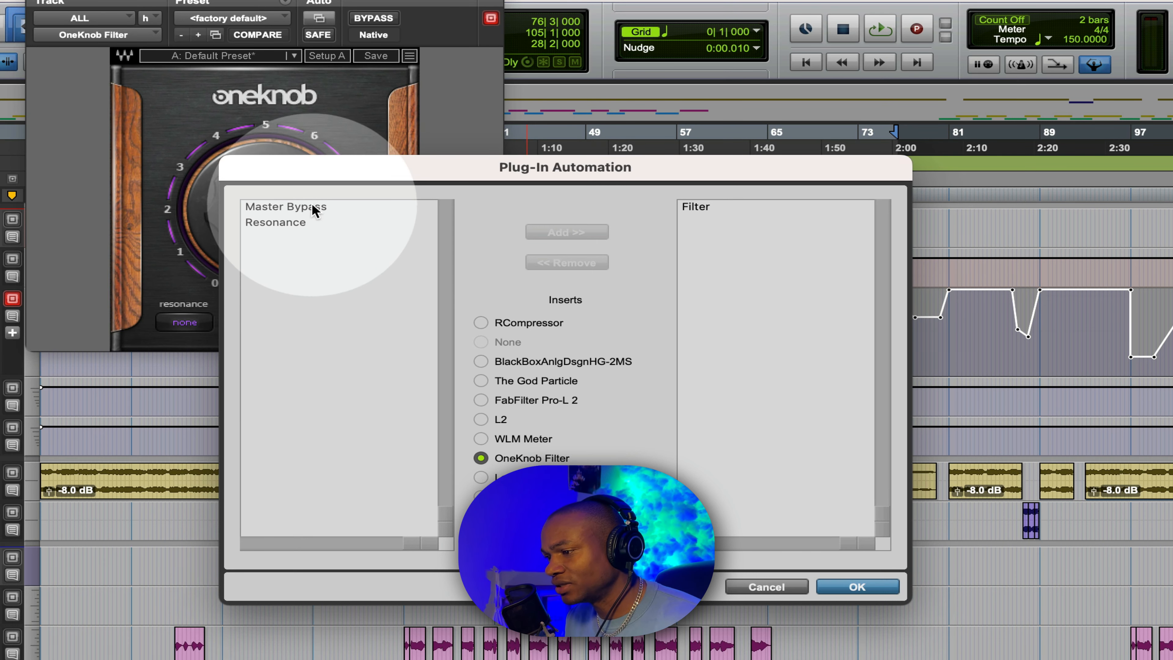
pyautogui.click(309, 222)
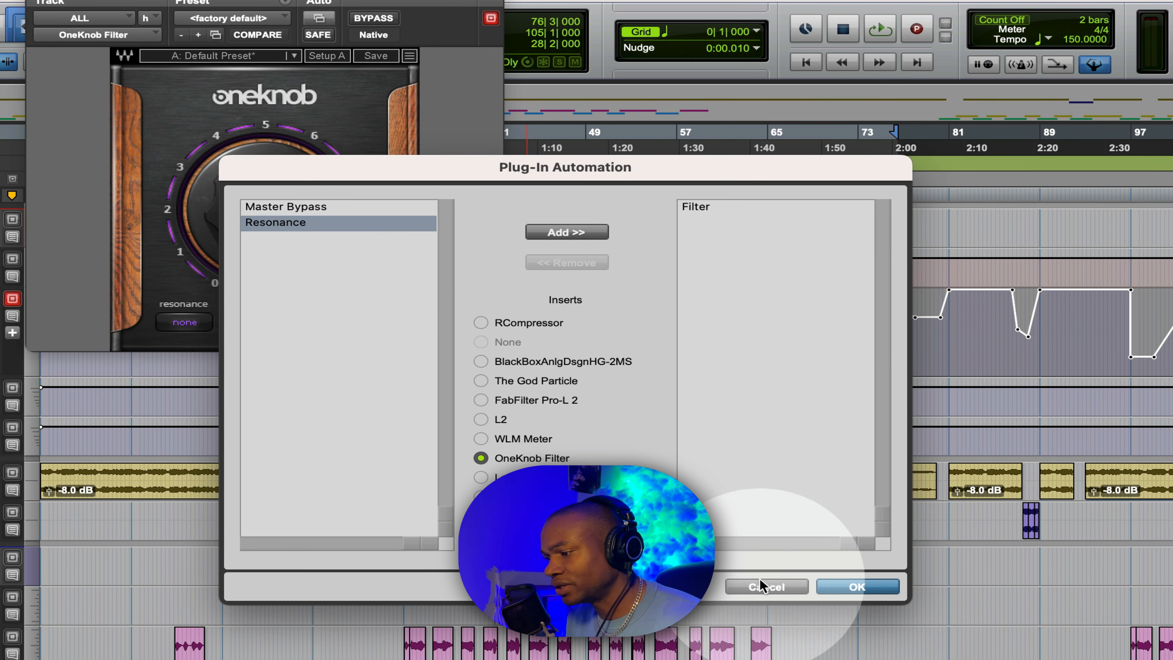
pyautogui.click(767, 587)
# Step: Bring up the automation options for the OneKnob Filter's main knob
pyautogui.moveTo(277, 177)
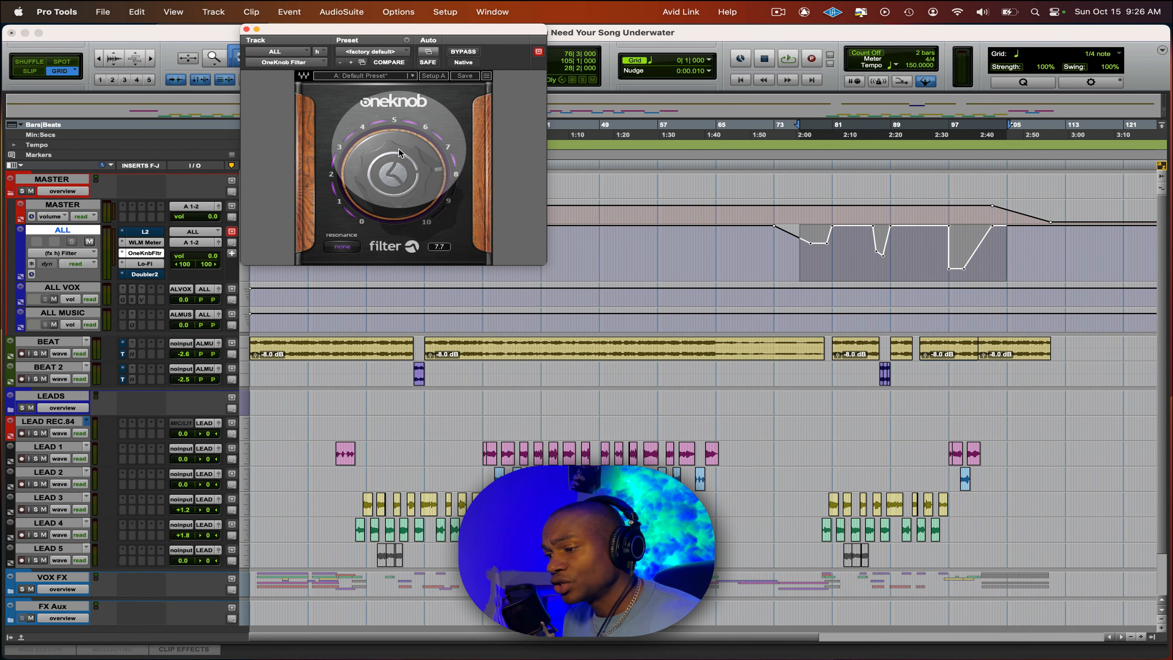
pyautogui.hotkey('ctrl', 'alt')
pyautogui.keyDown('ctrl'); pyautogui.keyDown('alt'); pyautogui.keyDown('super'); pyautogui.click(396, 165); pyautogui.keyUp('super'); pyautogui.keyUp('alt'); pyautogui.keyUp('ctrl')
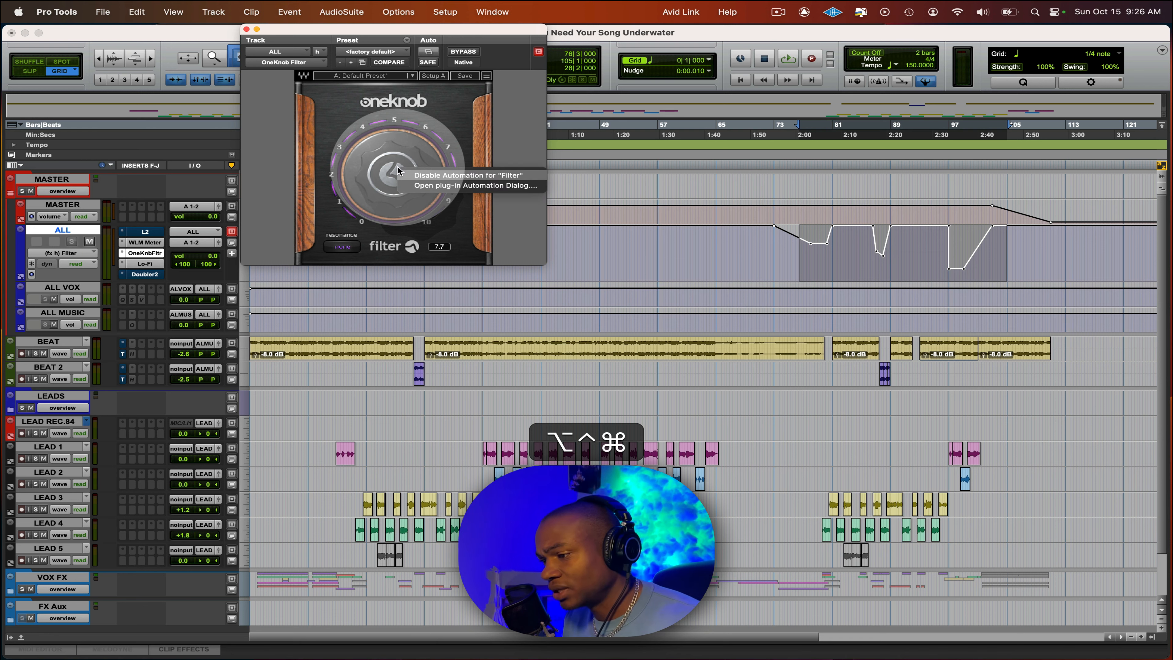
pyautogui.click(422, 176)
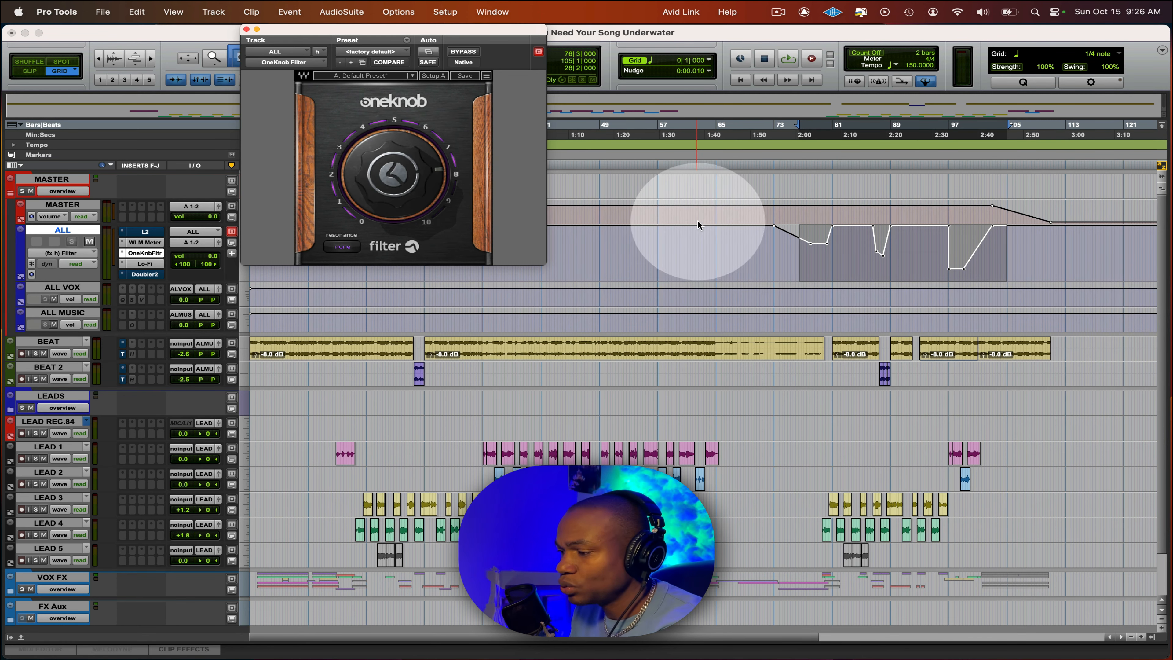
# Step: Highlight the filter automation on the ALL track from 67|3 to 112|4 and close the OneKnob Filter window
pyautogui.click(704, 237)
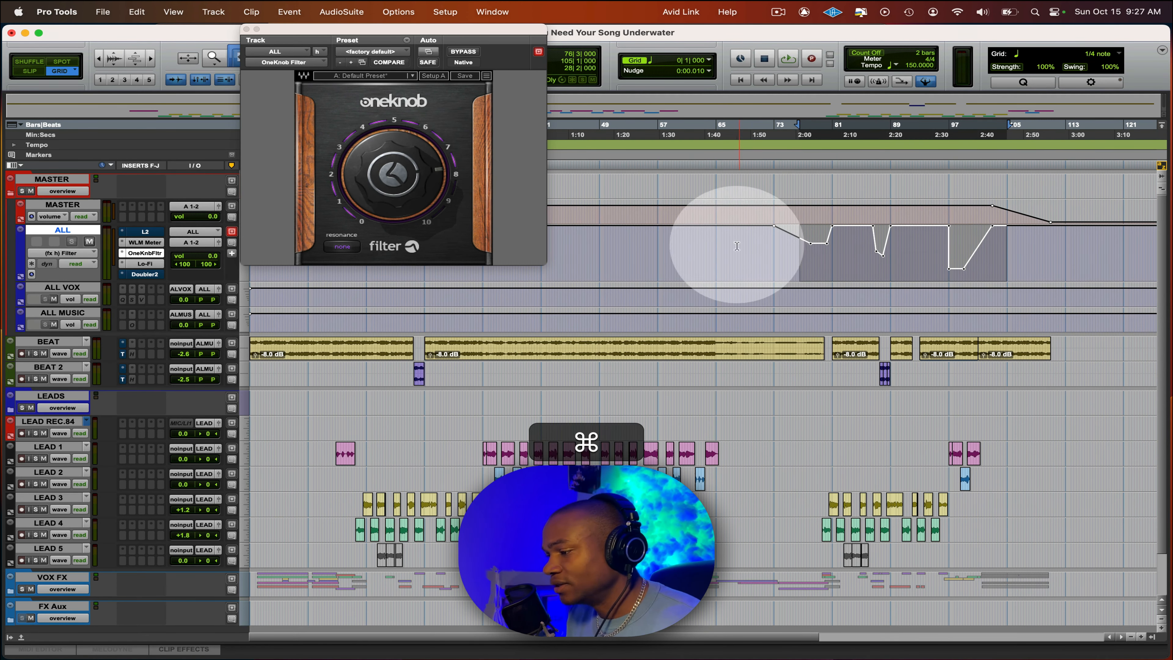
pyautogui.moveTo(734, 249); pyautogui.dragTo(1062, 249)
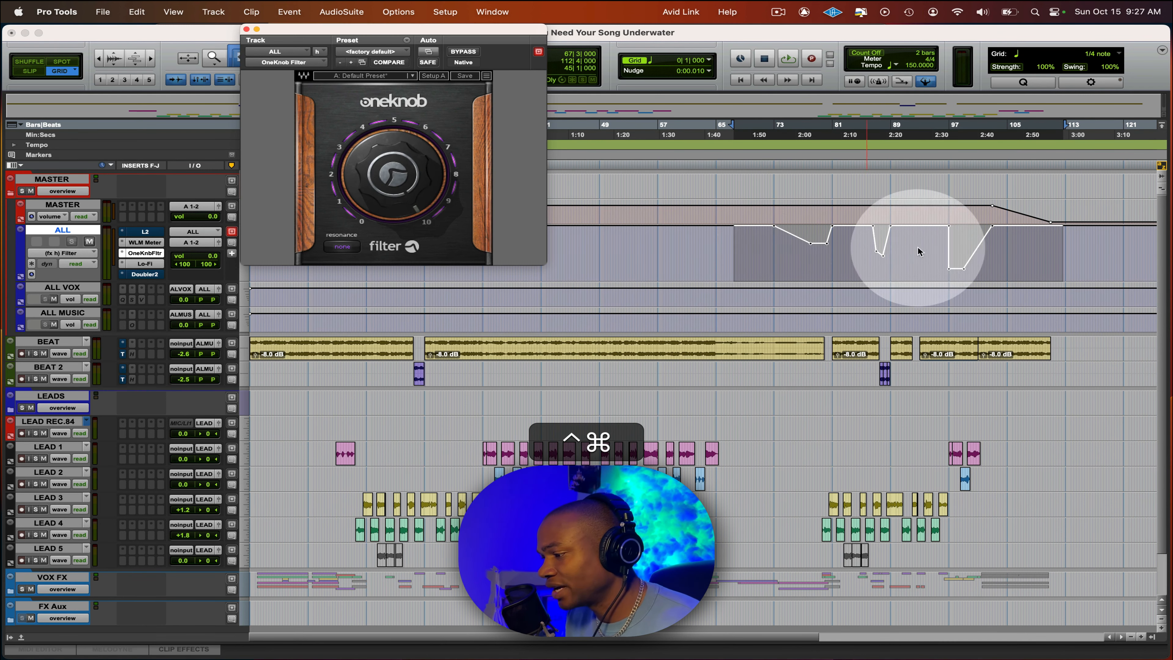
pyautogui.press('ctrl+alt+super+w')
pyautogui.press('alt+super+b')
# Step: Reopen the ALL track's OneKnob Filter clear of the automation curve and start playback from 72|3
pyautogui.keyDown('super'); pyautogui.click(770, 244); pyautogui.keyUp('super')
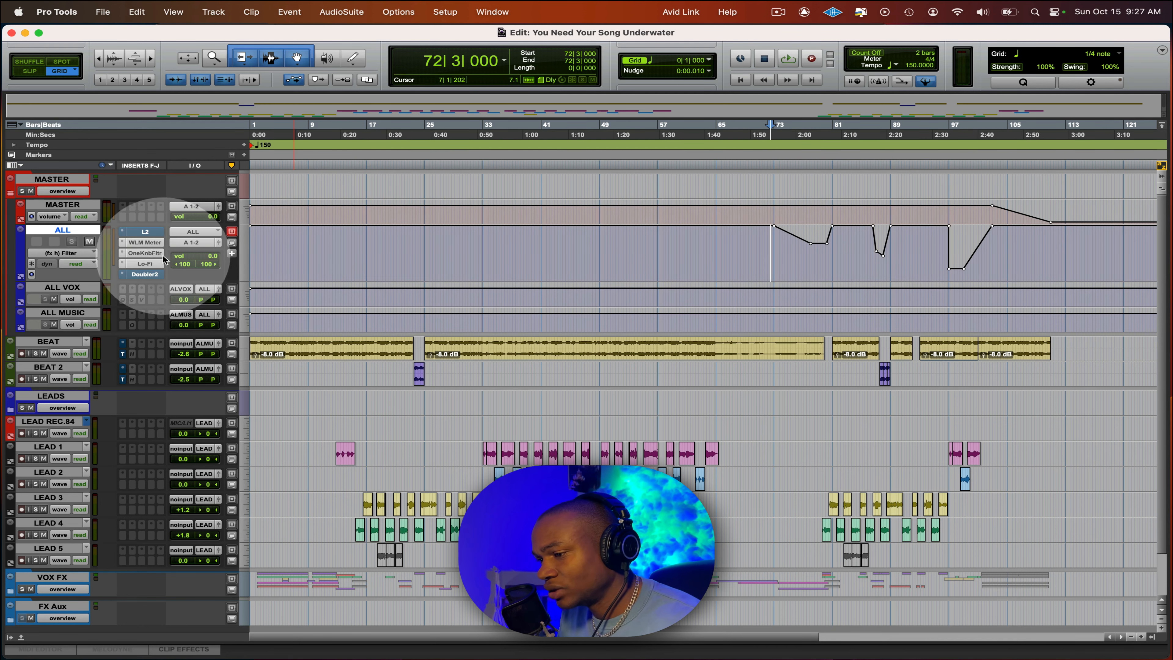
pyautogui.click(144, 253)
pyautogui.moveTo(478, 28); pyautogui.dragTo(668, 136)
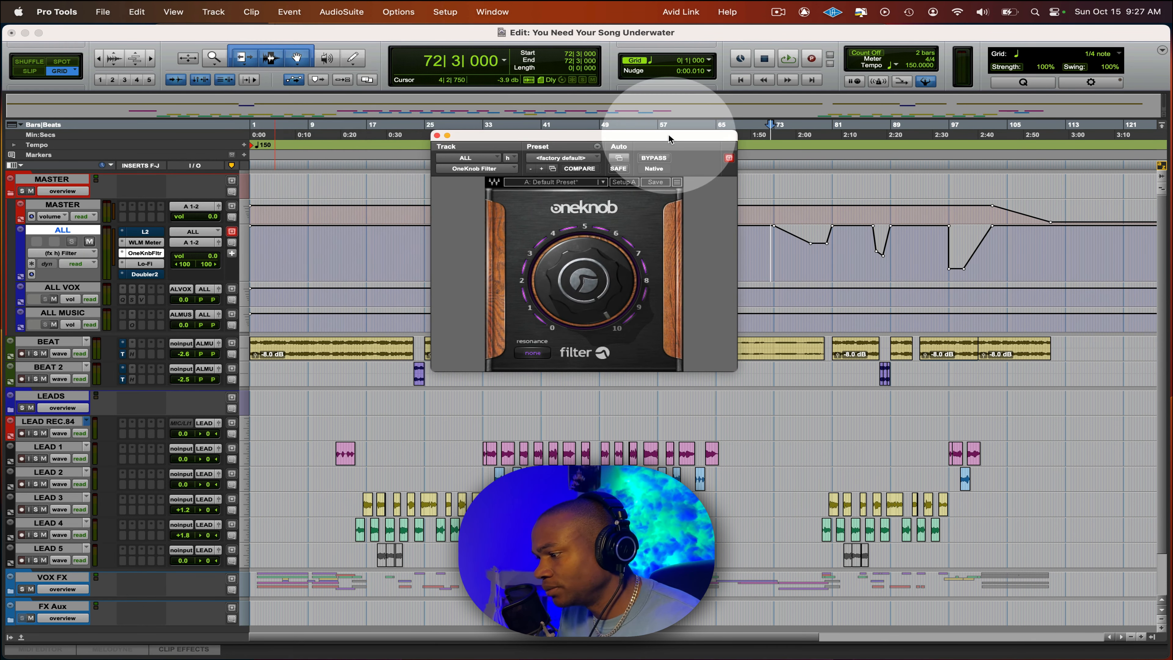
pyautogui.press('space')
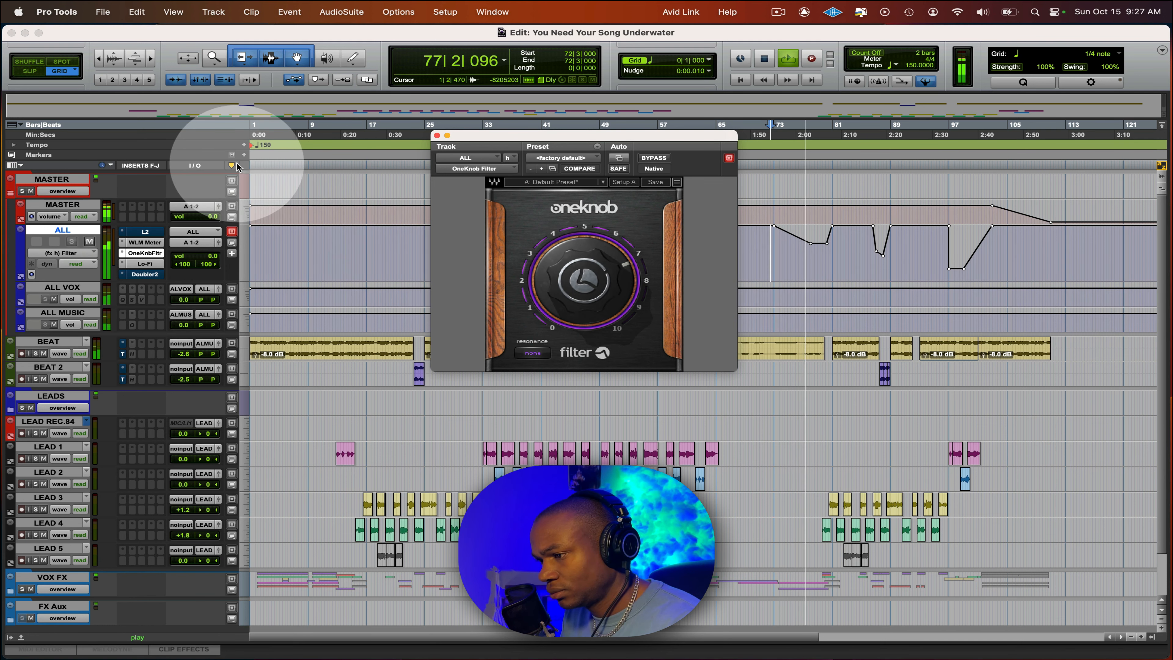
# Step: Add a marker named Auto, move it to the start of the filter automation dip near bar 73, and stop playback
pyautogui.click(243, 155)
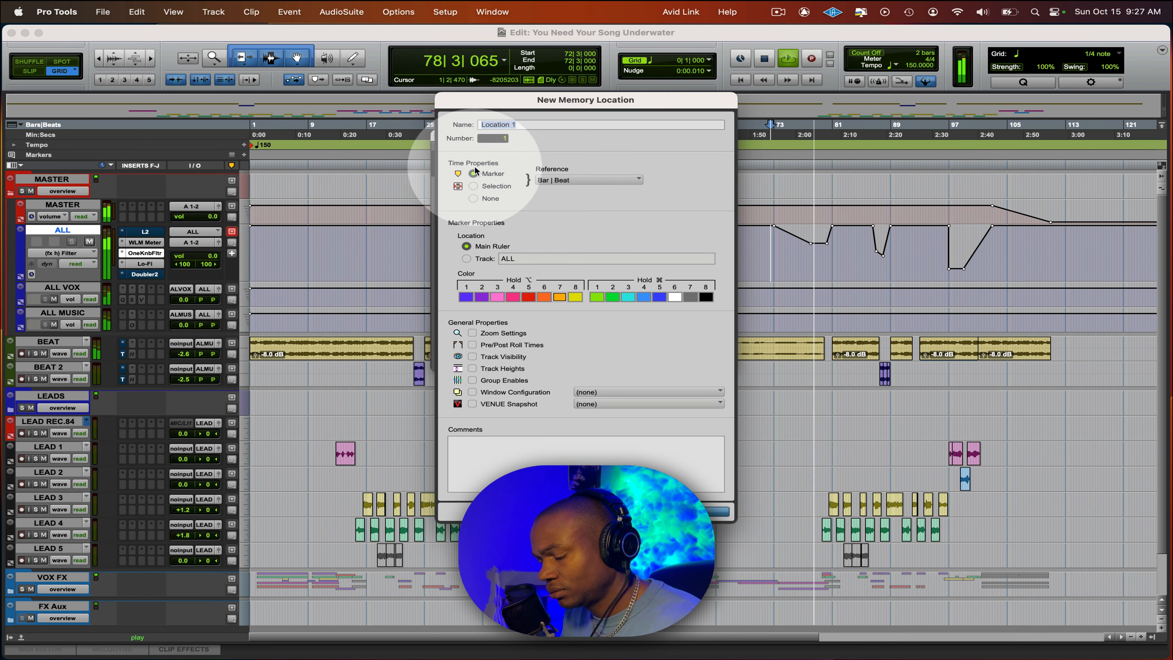
pyautogui.write('Auto')
pyautogui.press('Return')
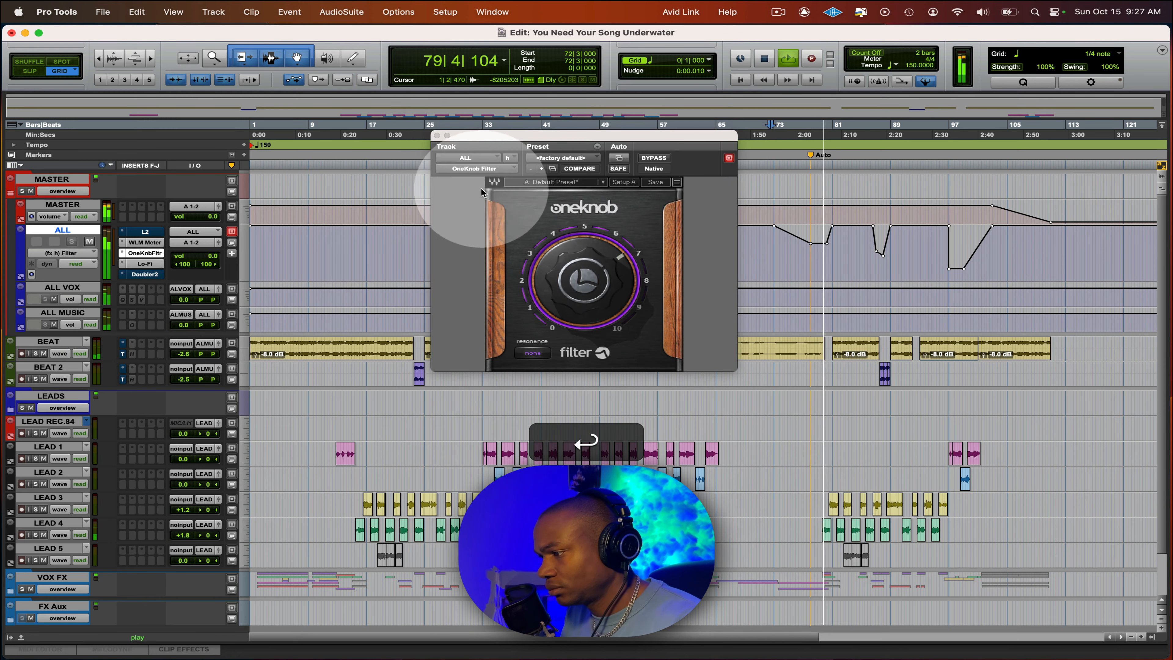
pyautogui.moveTo(815, 159); pyautogui.dragTo(777, 157)
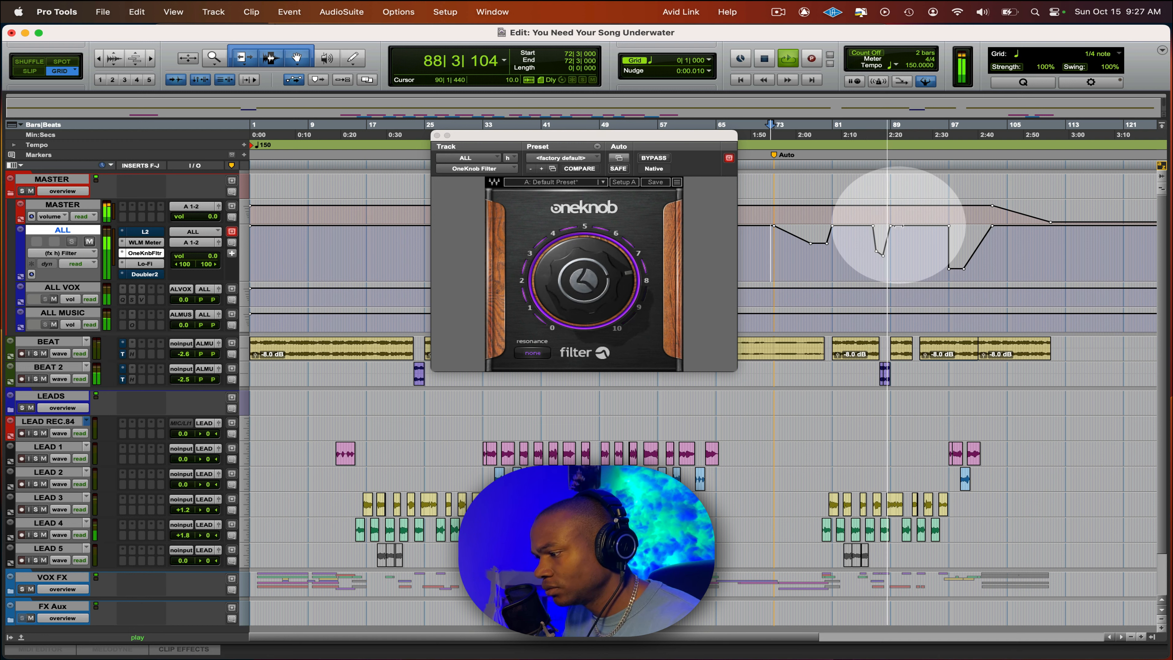
pyautogui.press('space')
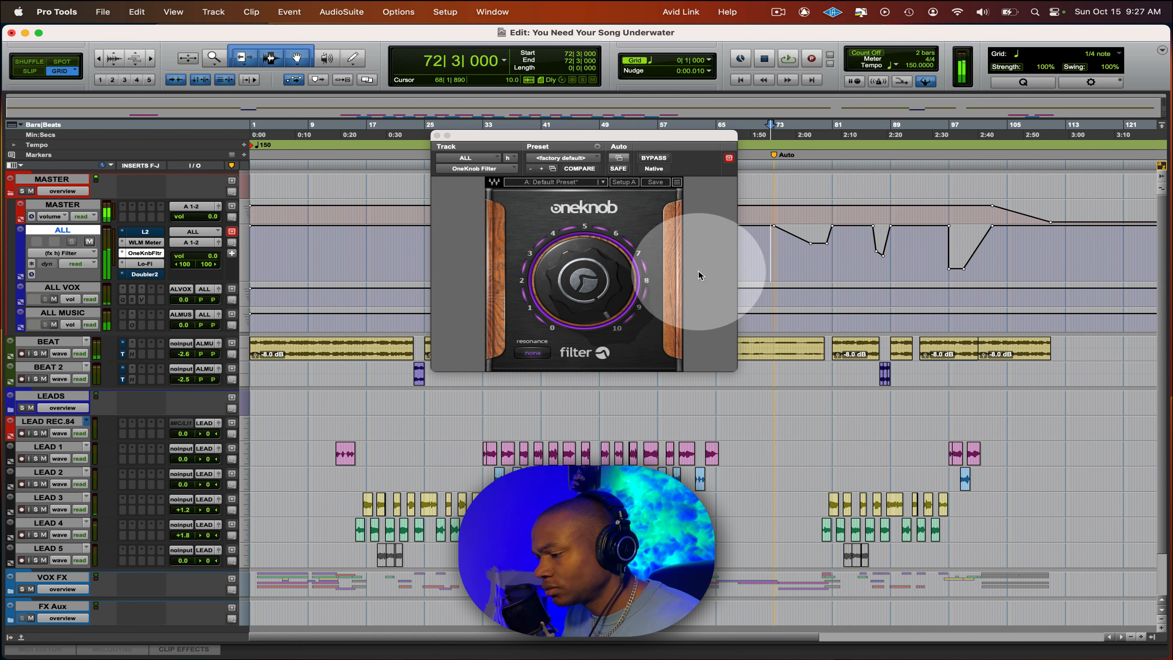
# Step: Replace the OneKnob Filter window with the ALL track's Lo-Fi plug-in and show its Distortion automation on the track
pyautogui.click(437, 135)
pyautogui.click(145, 263)
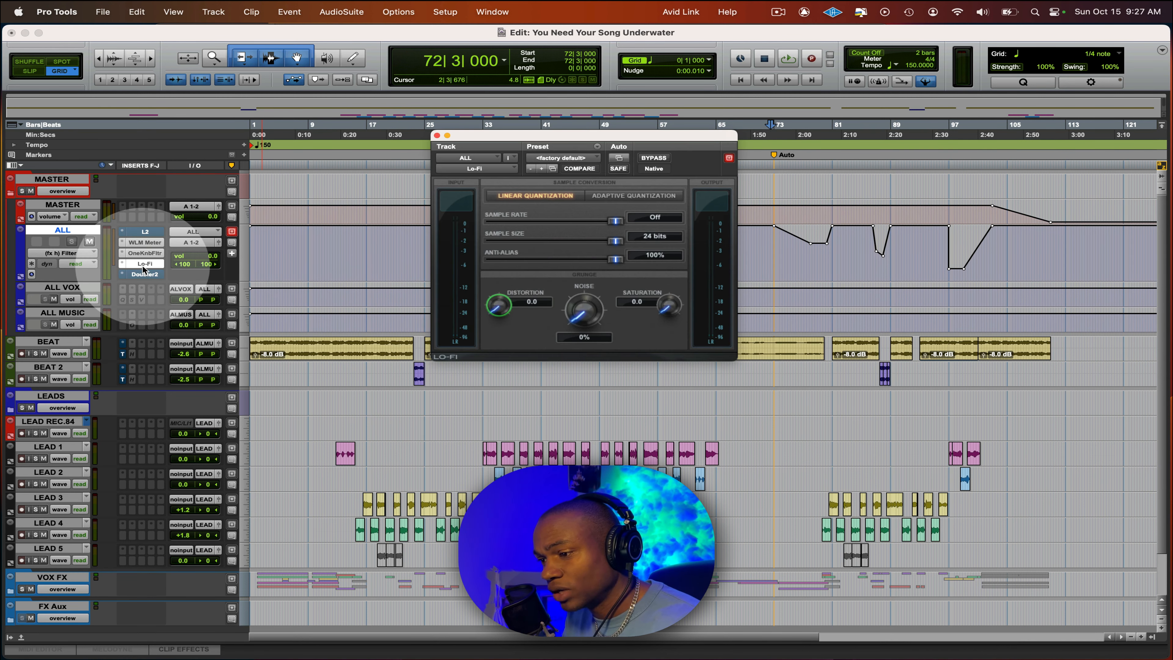
pyautogui.moveTo(599, 139); pyautogui.dragTo(424, 43)
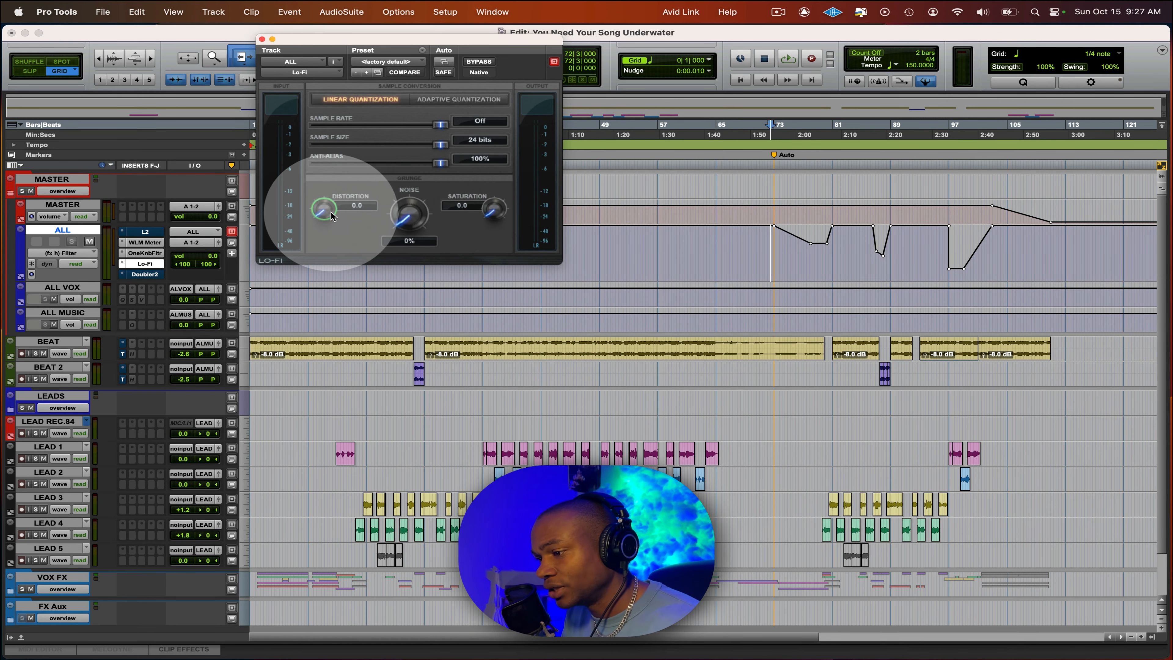
pyautogui.press('ctrl+super')
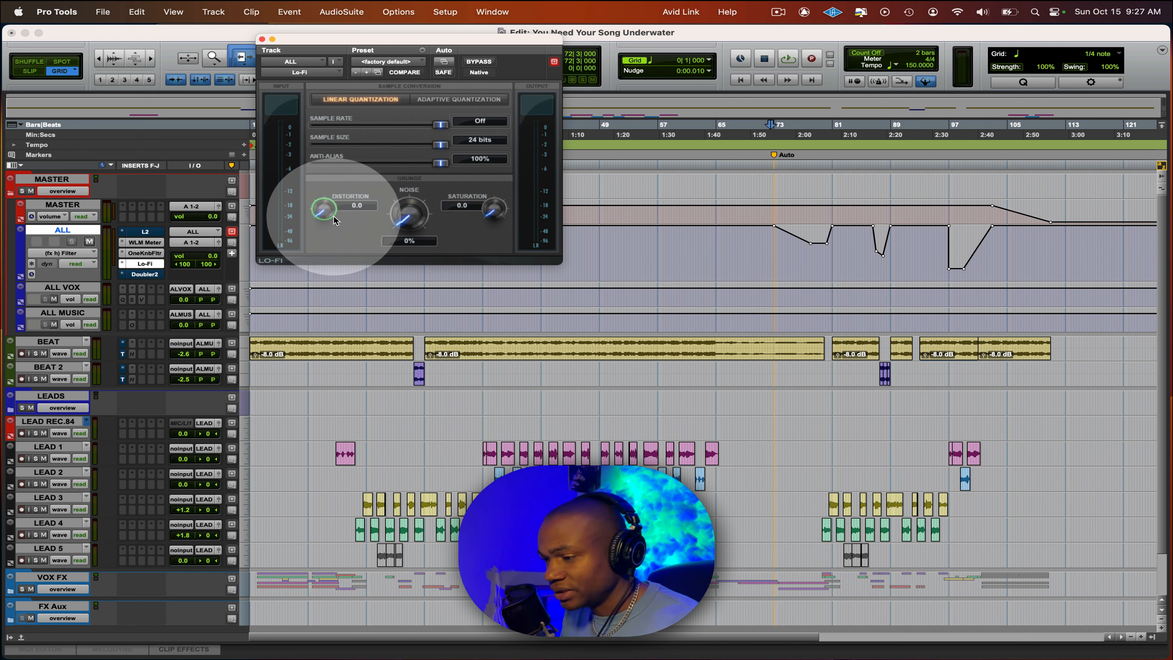
pyautogui.press('ctrl')
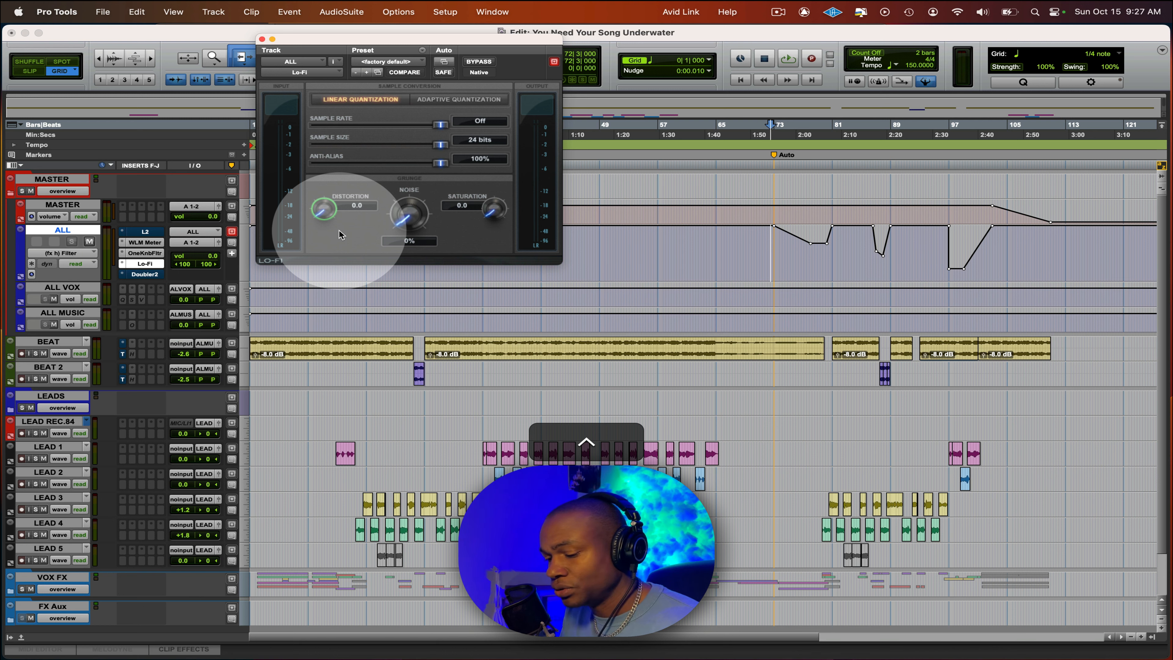
pyautogui.keyDown('ctrl'); pyautogui.keyDown('super'); pyautogui.click(342, 210); pyautogui.keyUp('super'); pyautogui.keyUp('ctrl')
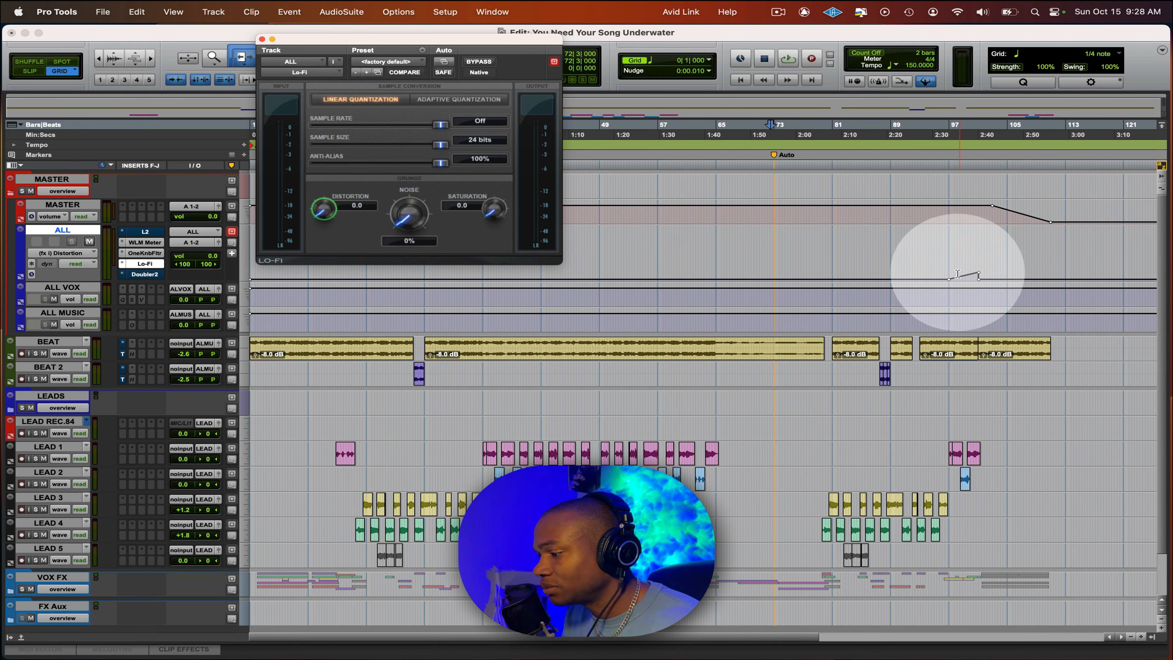
# Step: Play back the Lo-Fi distortion automation ramp from 96|4 and stop playback
pyautogui.press('super+s')
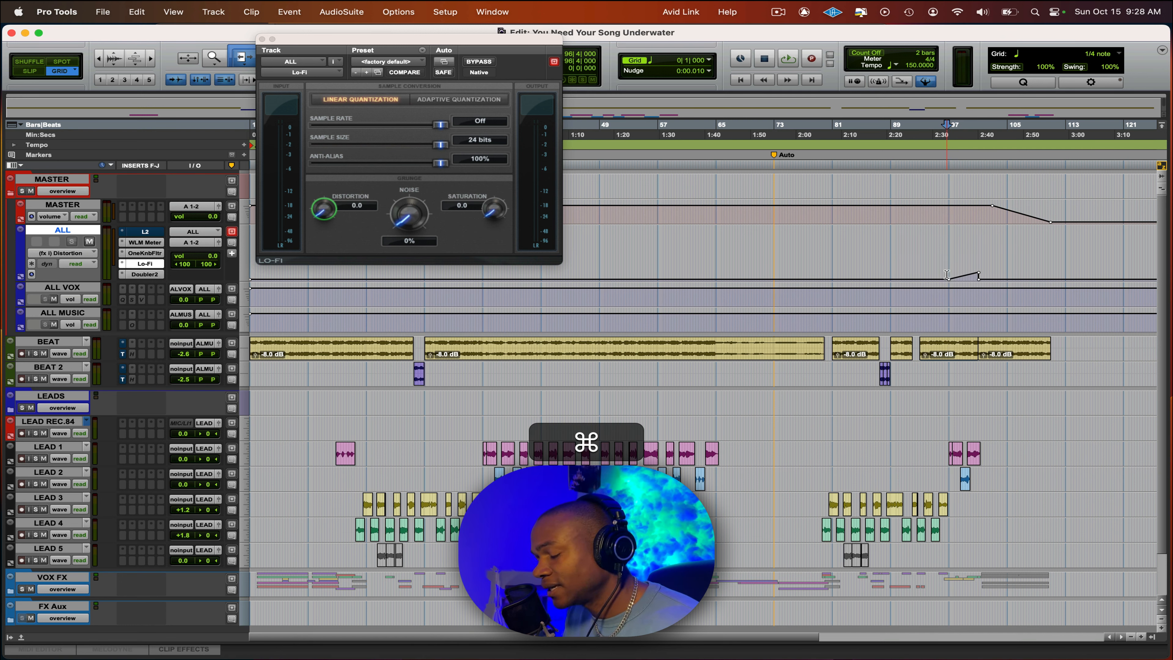
pyautogui.press('space')
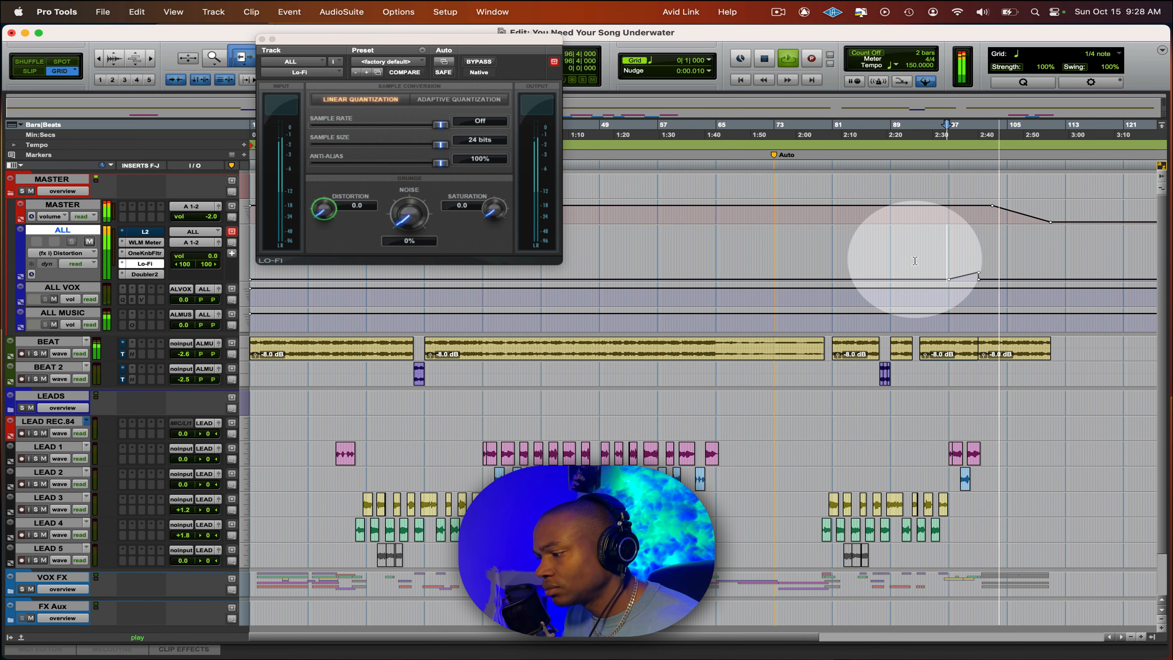
pyautogui.press('space')
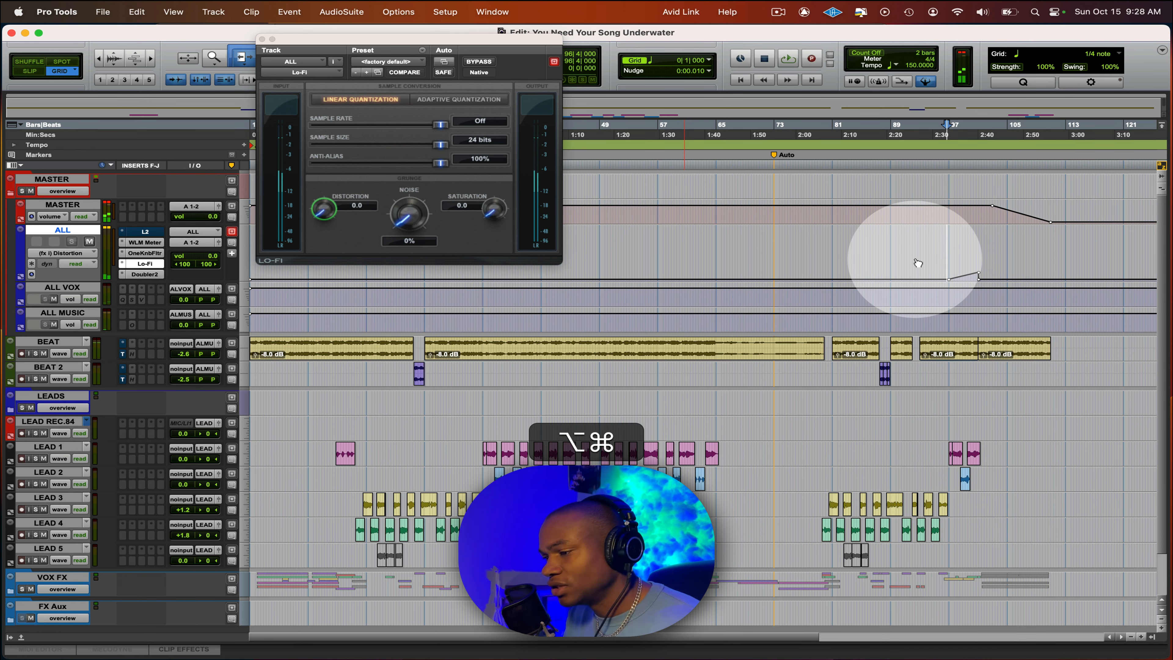
# Step: Replace the Lo-Fi window with the ALL track's Doubler2 plug-in and show its Voice 2 Gain, then Voice 1 Gain automation on the track
pyautogui.press('alt+super+w')
pyautogui.click(145, 274)
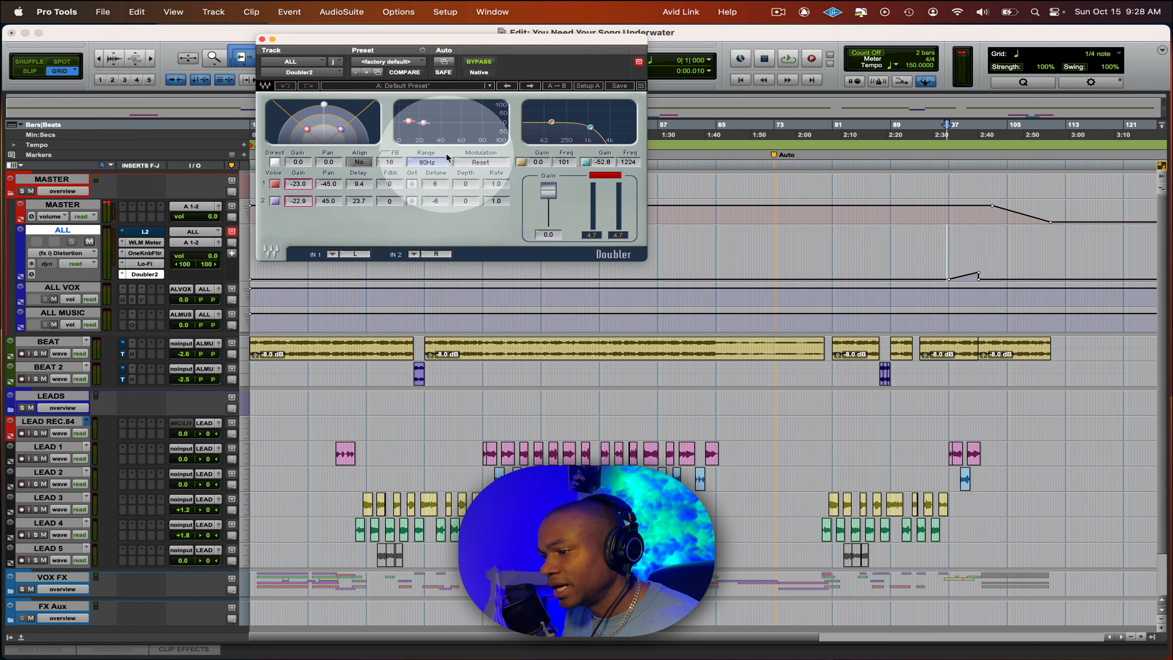
pyautogui.moveTo(461, 69); pyautogui.dragTo(439, 61)
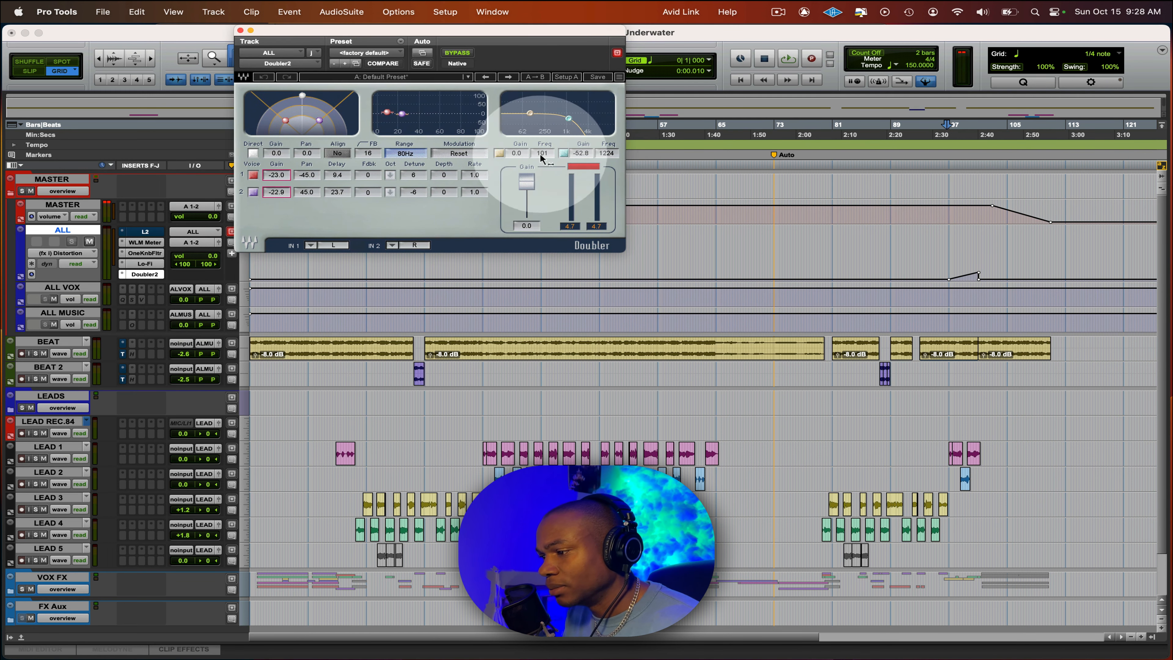
pyautogui.keyDown('ctrl'); pyautogui.keyDown('super'); pyautogui.click(278, 193); pyautogui.keyUp('super'); pyautogui.keyUp('ctrl')
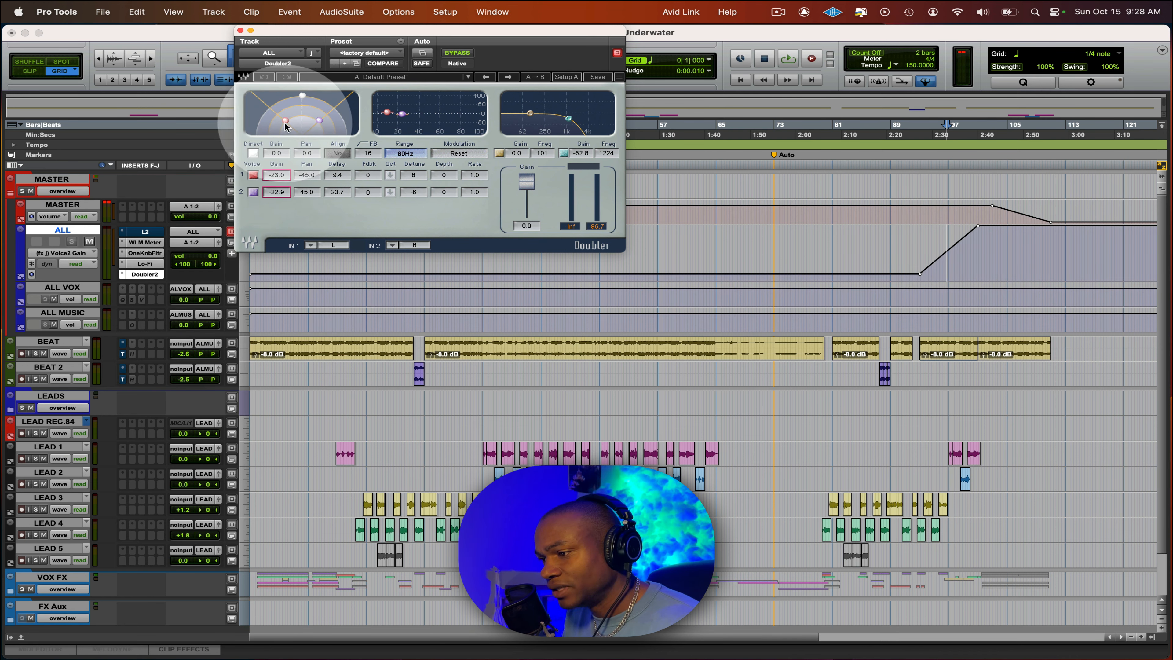
pyautogui.keyDown('ctrl'); pyautogui.keyDown('super'); pyautogui.click(283, 177); pyautogui.keyUp('super'); pyautogui.keyUp('ctrl')
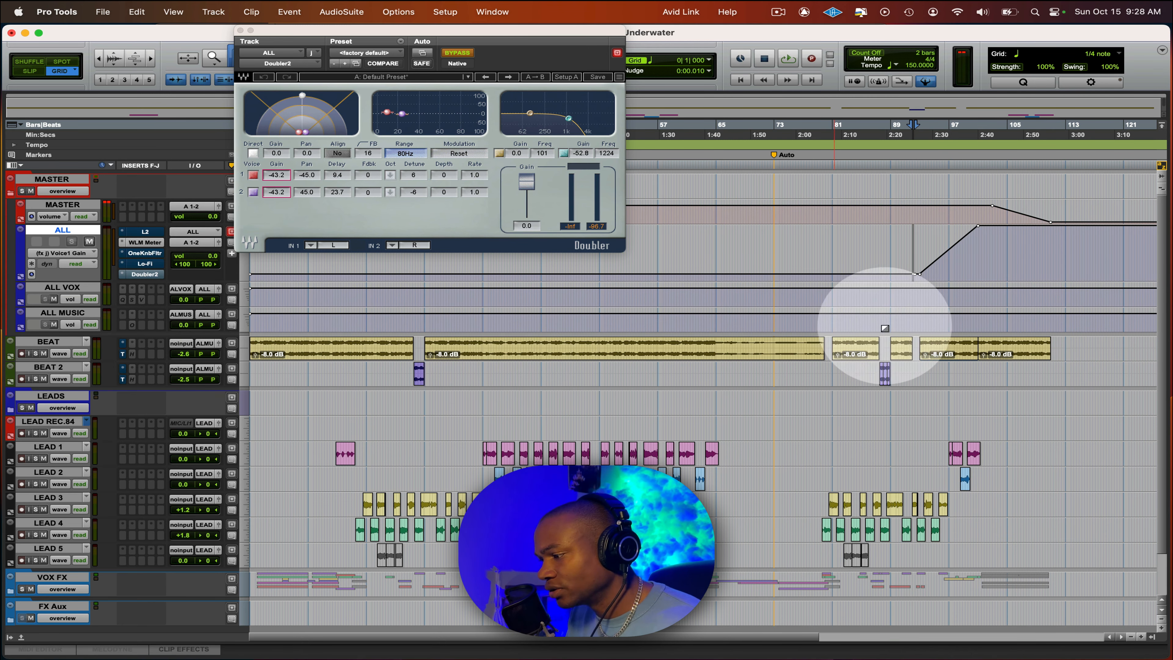
# Step: Play back the Doubler2 gain ramp from just before its start and stop playback
pyautogui.press('space')
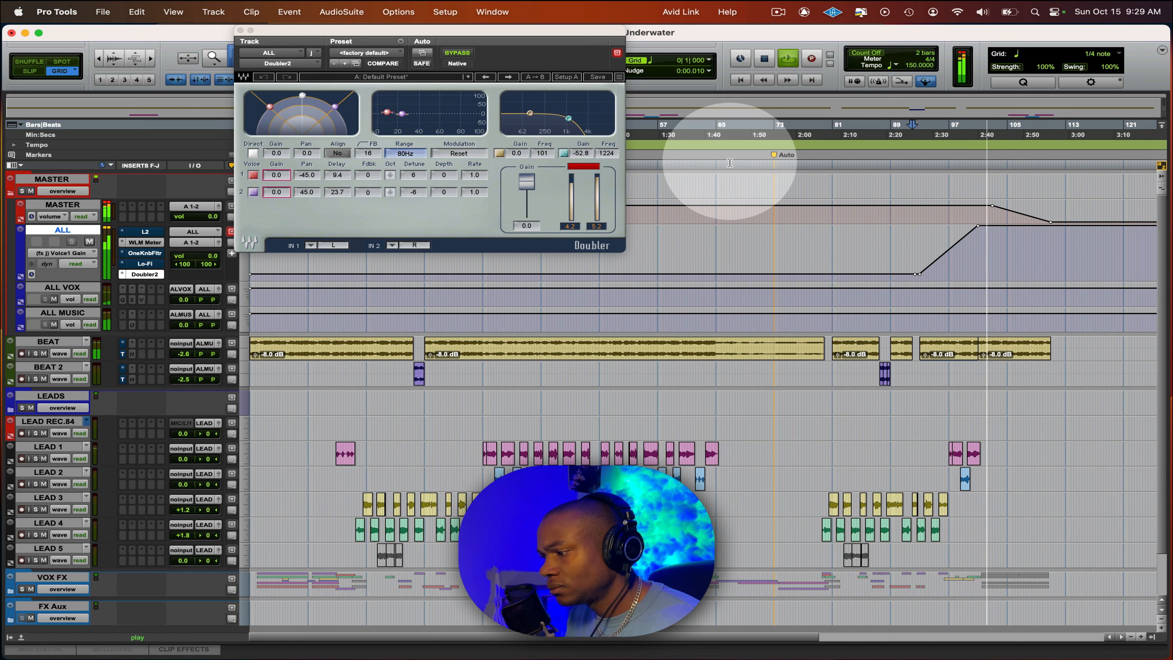
pyautogui.press('space')
# Step: Move the Doubler2 Voice 1 Gain ramp earlier on the ALL track, starting at about bar 89 and ending at about bar 97
pyautogui.keyDown('super'); pyautogui.click(912, 277); pyautogui.keyUp('super')
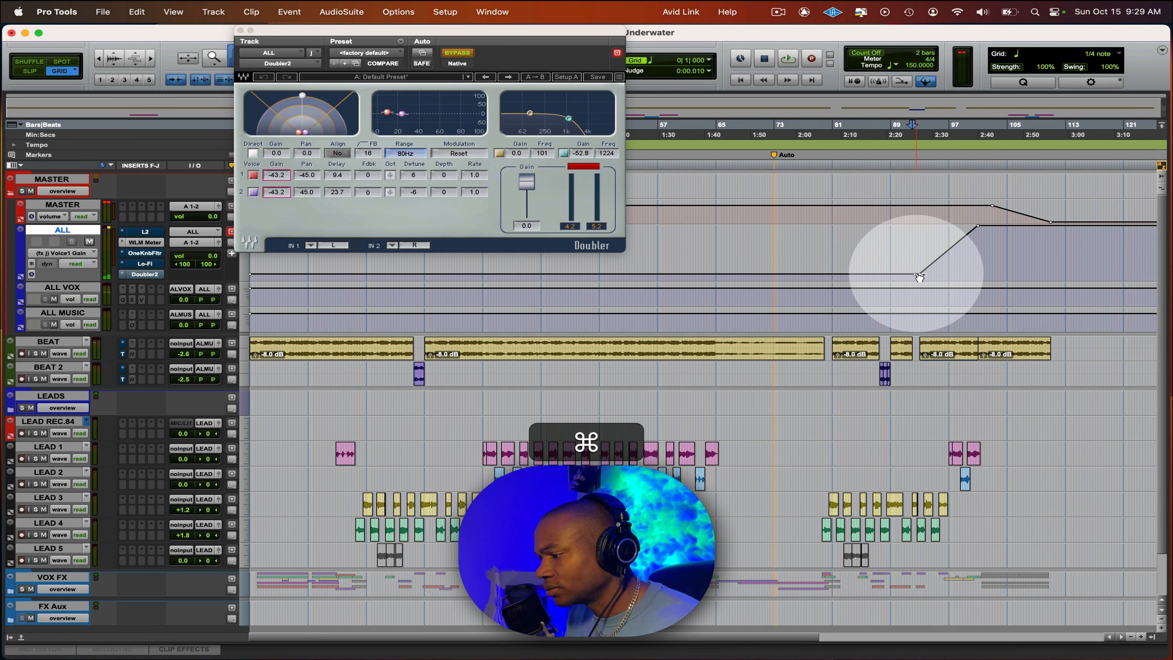
pyautogui.keyDown('super'); pyautogui.click(921, 278); pyautogui.keyUp('super')
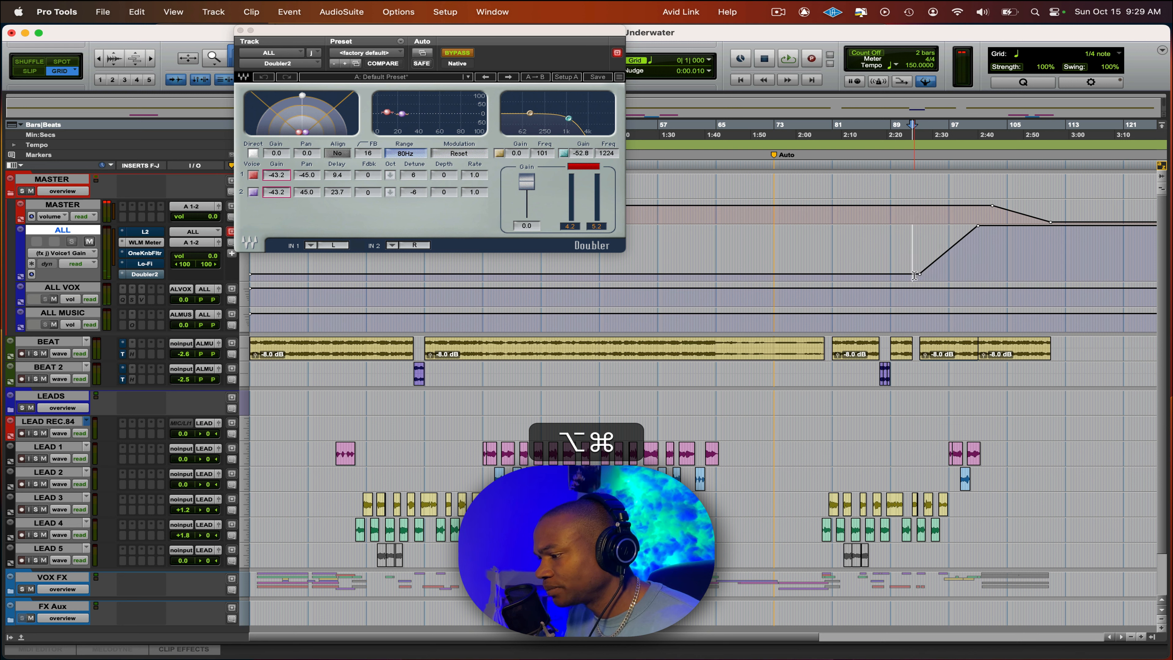
pyautogui.moveTo(920, 274); pyautogui.dragTo(890, 274)
pyautogui.click(981, 225)
pyautogui.moveTo(980, 227); pyautogui.dragTo(951, 226)
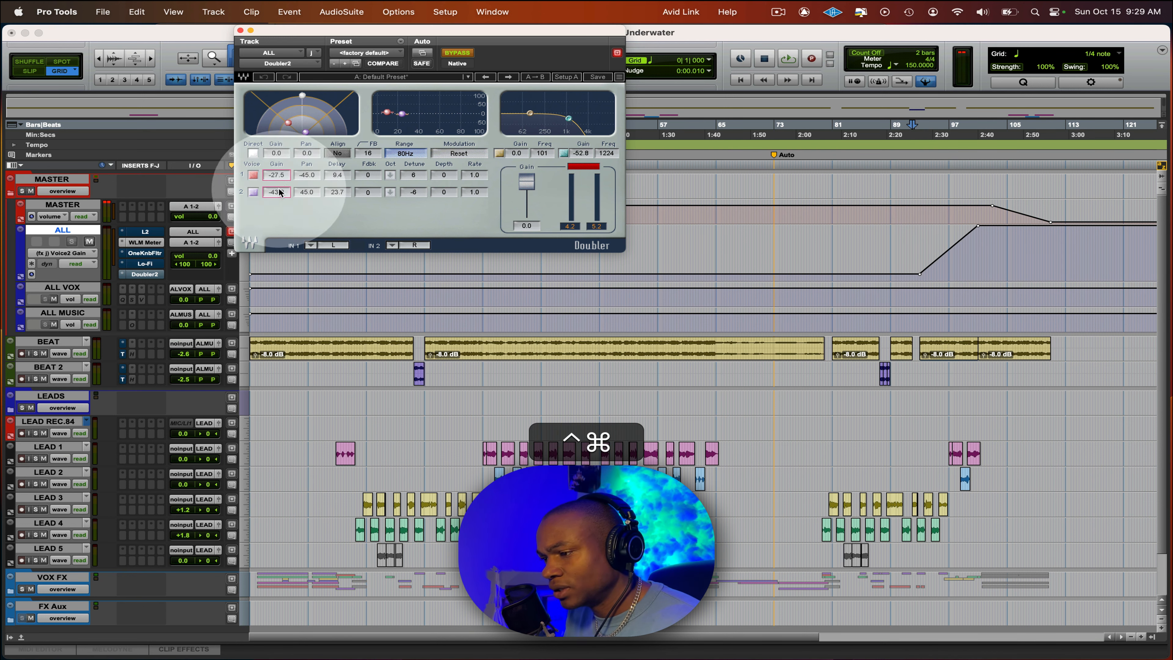
# Step: Shift the Doubler2 Voice 2 Gain ramp to match, with its breakpoints at about bars 89 and 97
pyautogui.click(919, 274)
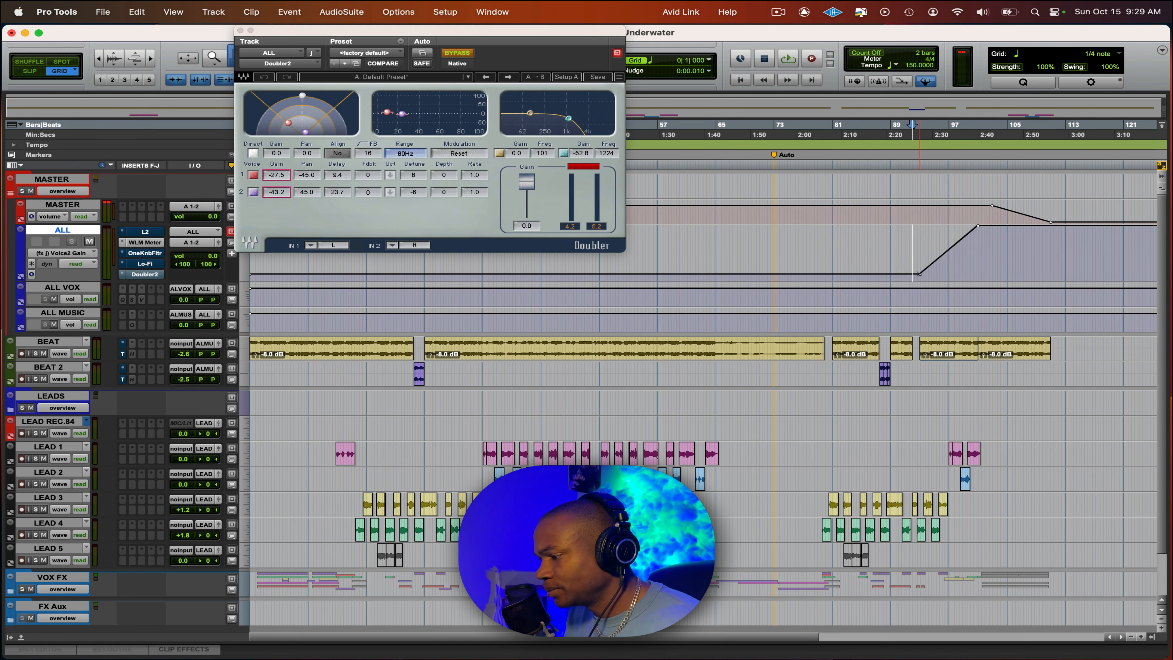
pyautogui.moveTo(892, 273); pyautogui.dragTo(890, 273)
pyautogui.click(979, 227)
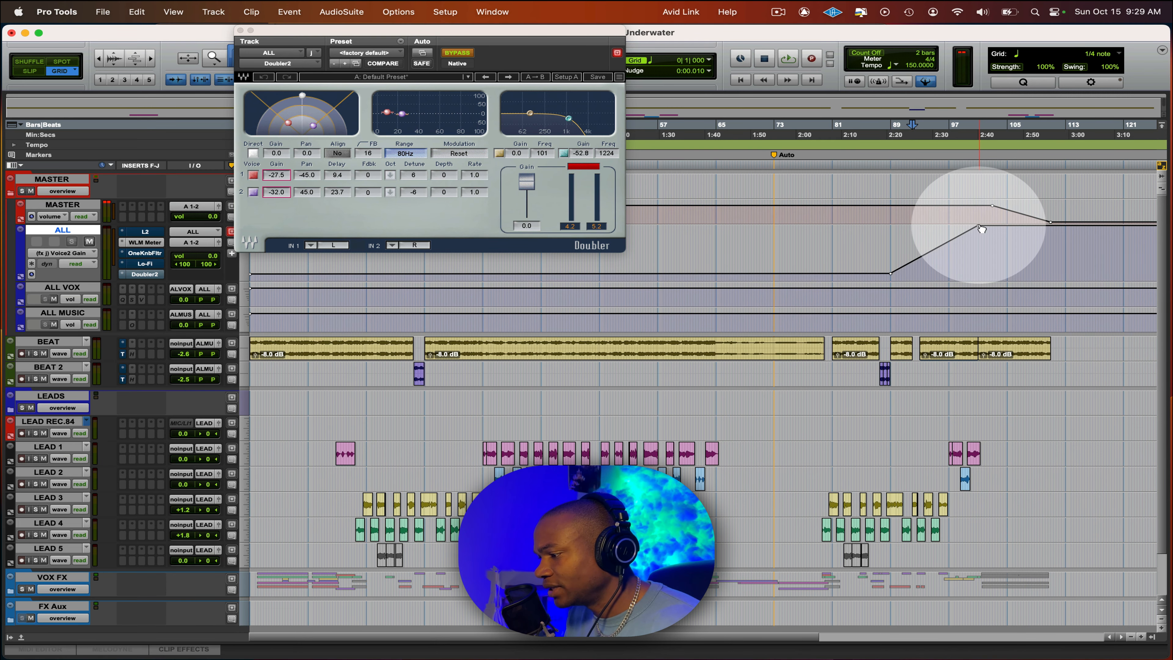
pyautogui.moveTo(979, 226); pyautogui.dragTo(978, 225)
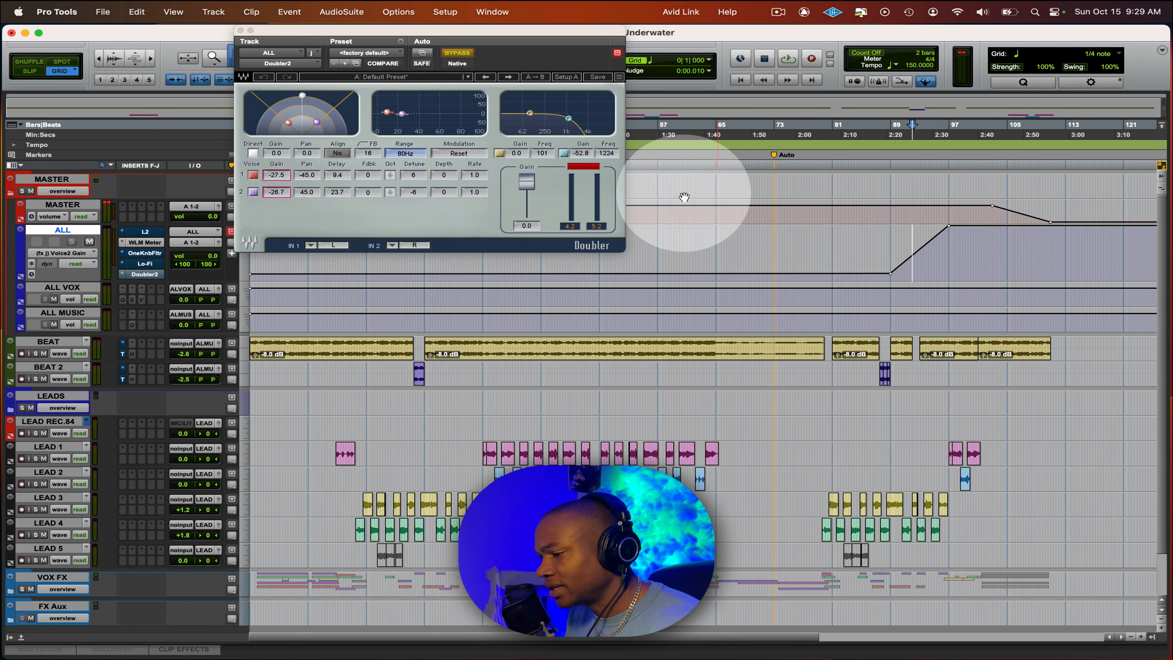
# Step: Play back the shifted Doubler2 gain automation from 86|4 and stop playback
pyautogui.click(873, 270)
pyautogui.press('space')
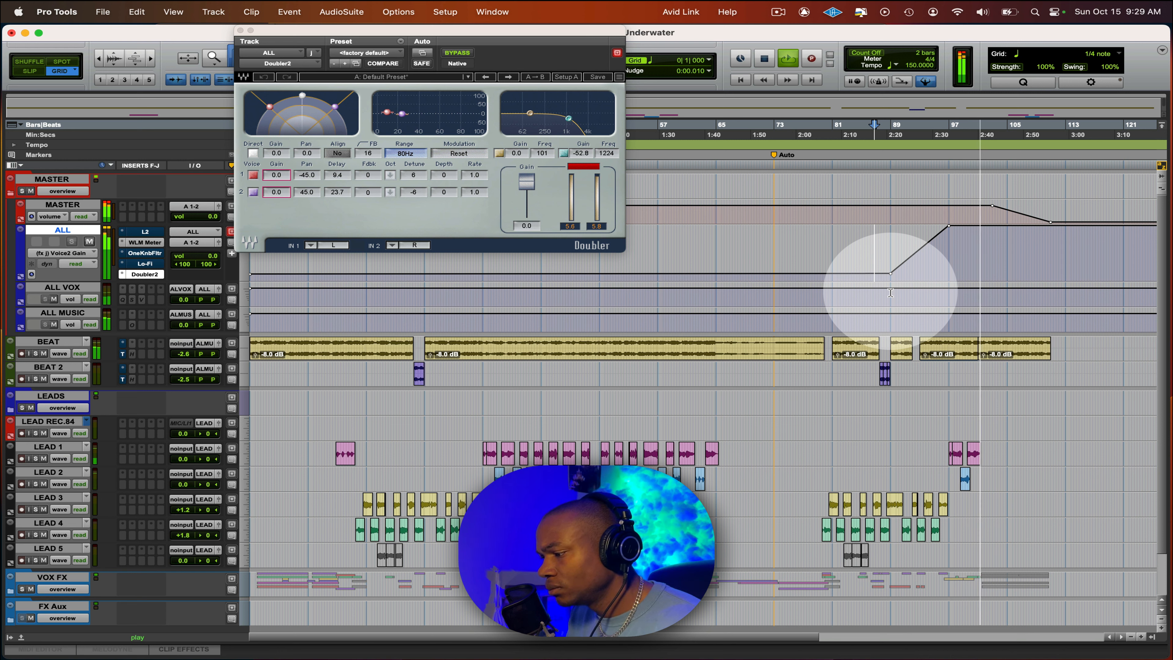
pyautogui.press('space')
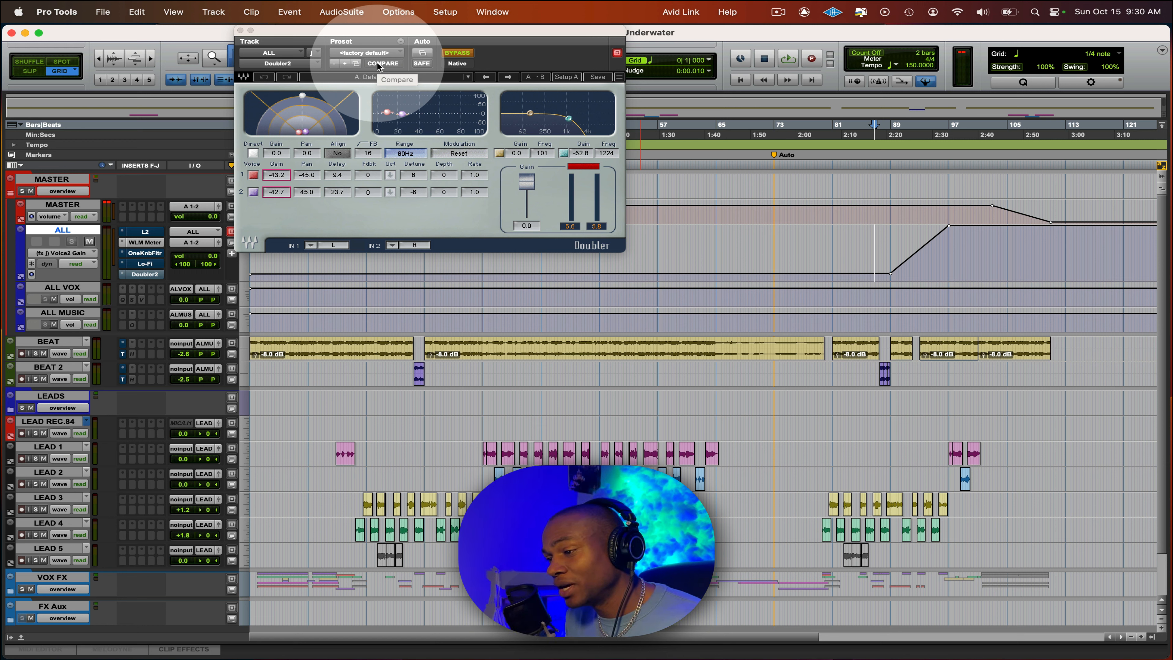
# Step: Close the Doubler2 window and toggle the bypass of the OneKnob Filter and Lo-Fi inserts on the ALL track
pyautogui.press('alt+super')
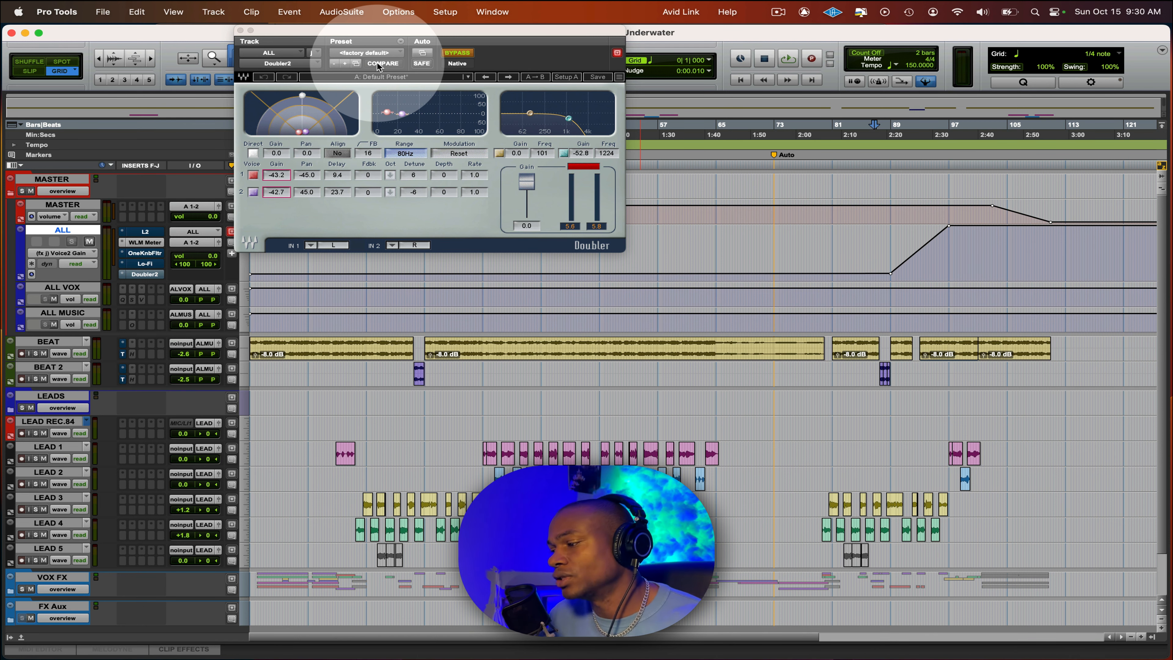
pyautogui.click(240, 30)
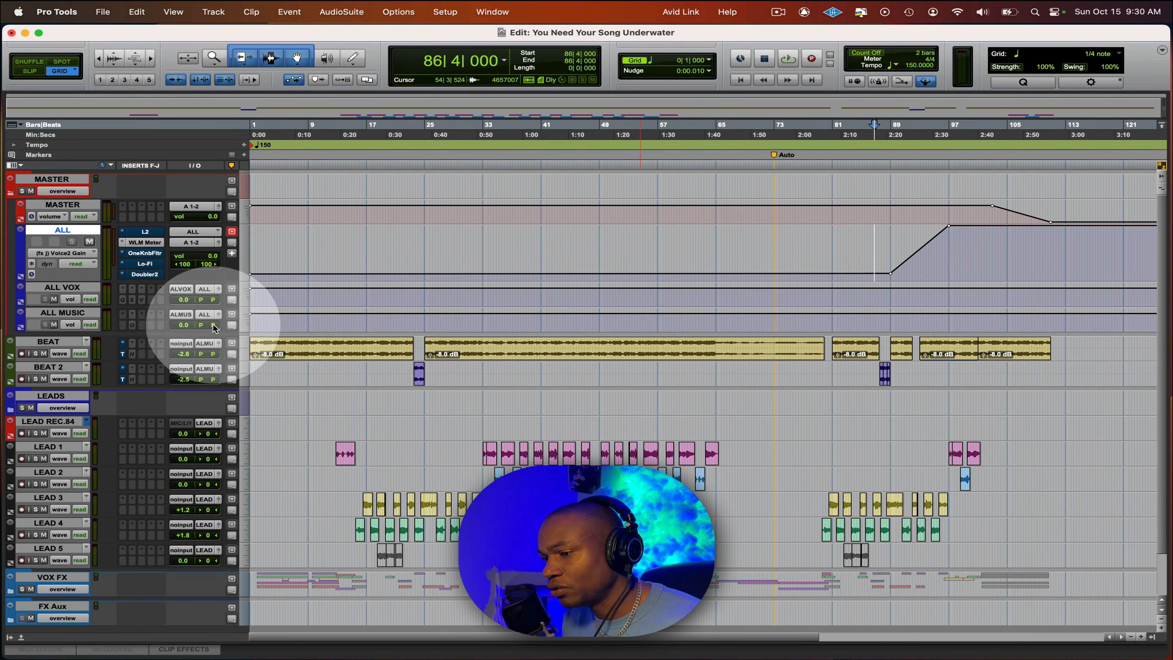
pyautogui.press('super')
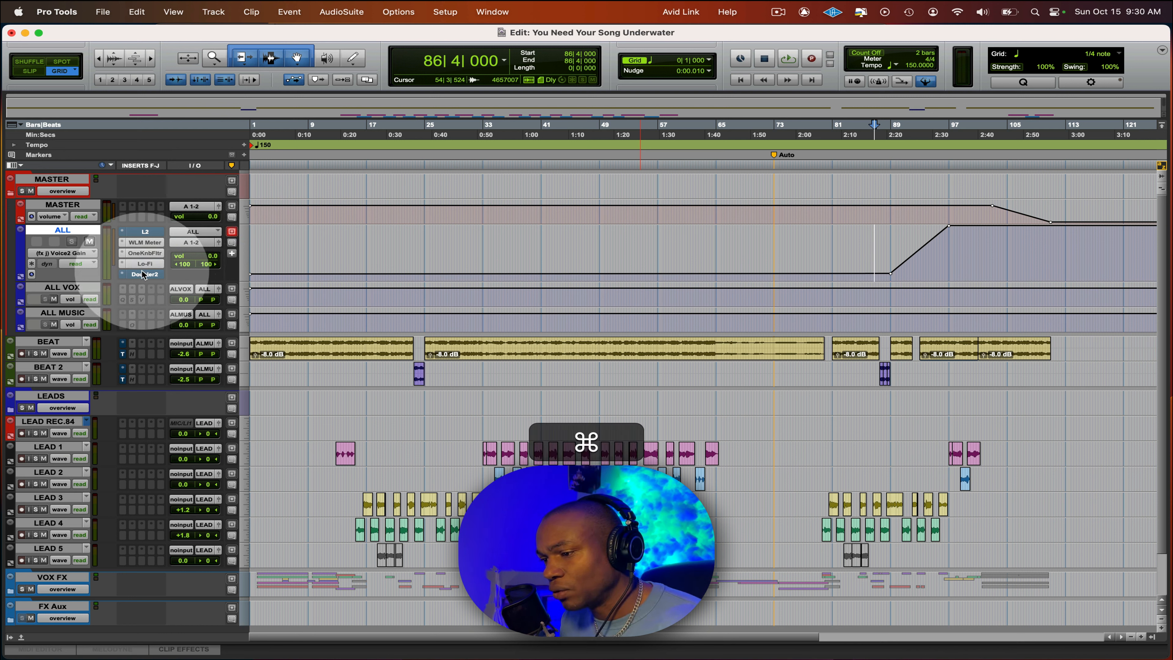
# Step: Select 32|1 to 51|3 on the BEAT track, toggle Doubler2's bypass on ALL, and place the edit cursor at 36|3 on ALL
pyautogui.moveTo(477, 351); pyautogui.dragTo(617, 358)
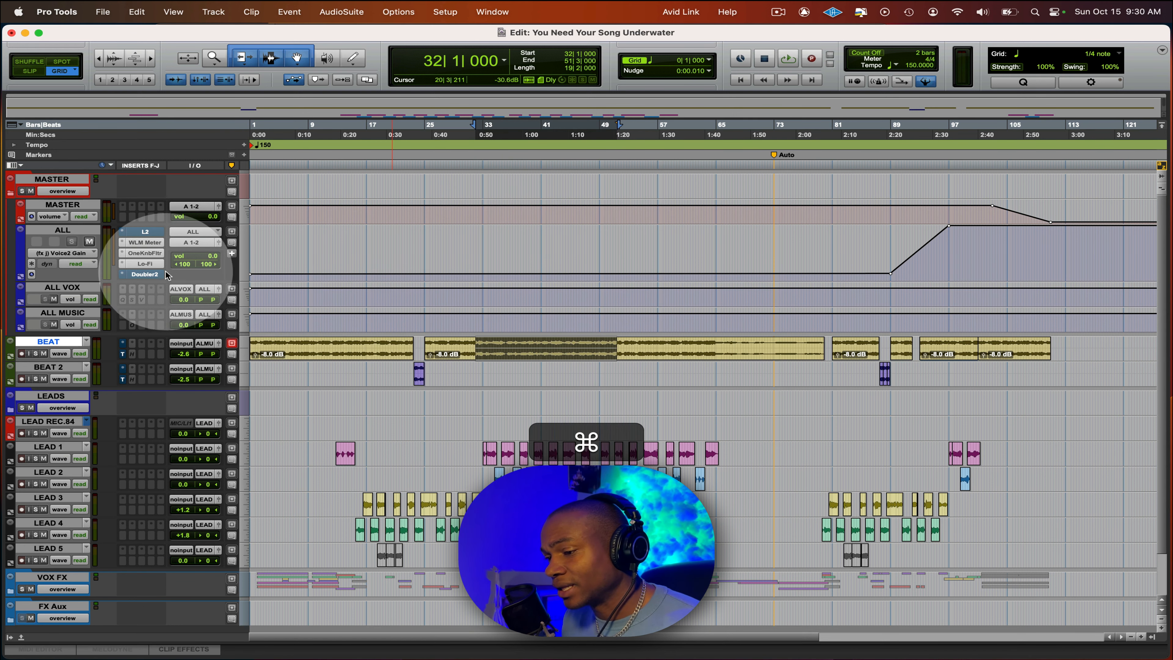
pyautogui.keyDown('super'); pyautogui.click(156, 276); pyautogui.keyUp('super')
pyautogui.click(507, 258)
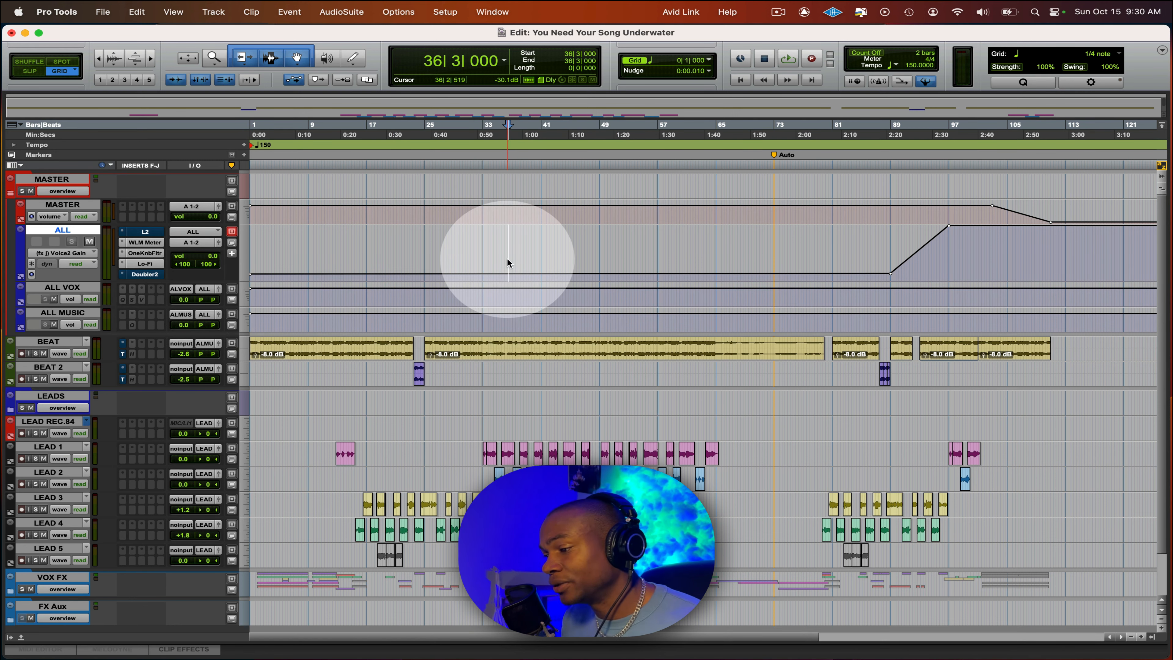